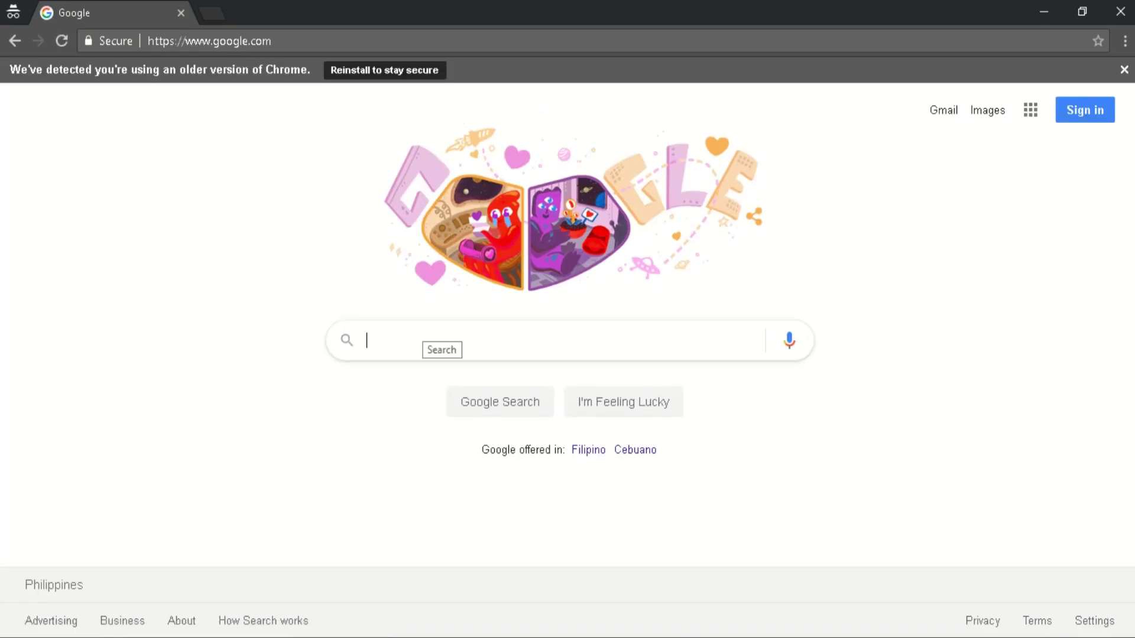
Search Google for "scrcpygui".
{"action": "type", "text": "c"}
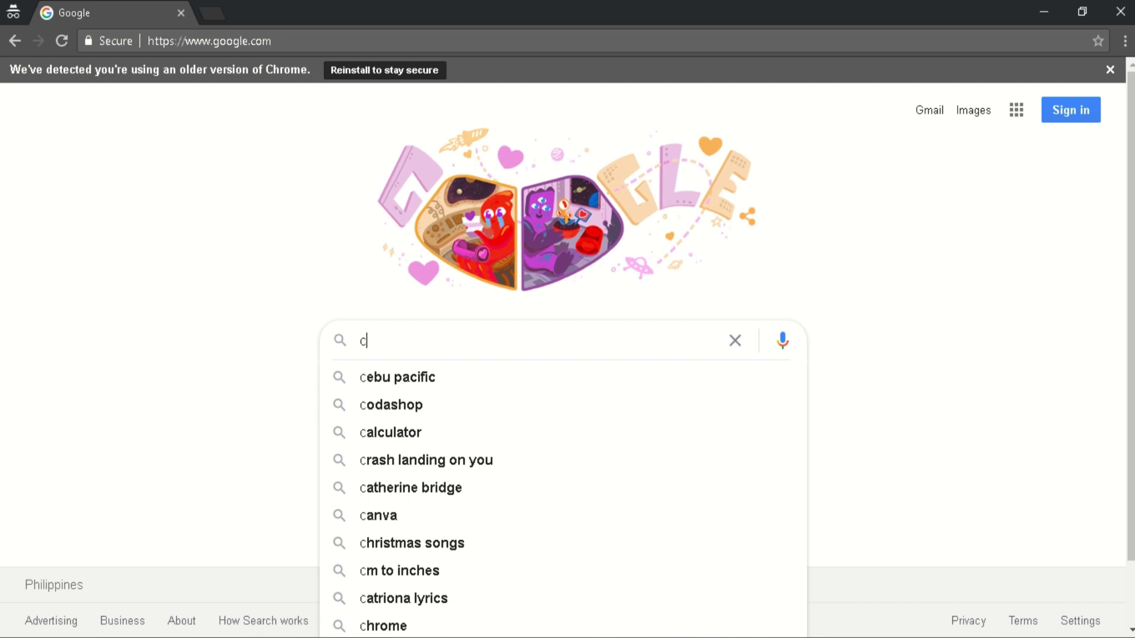
{"action": "key", "text": "BackSpace"}
{"action": "type", "text": "sc"}
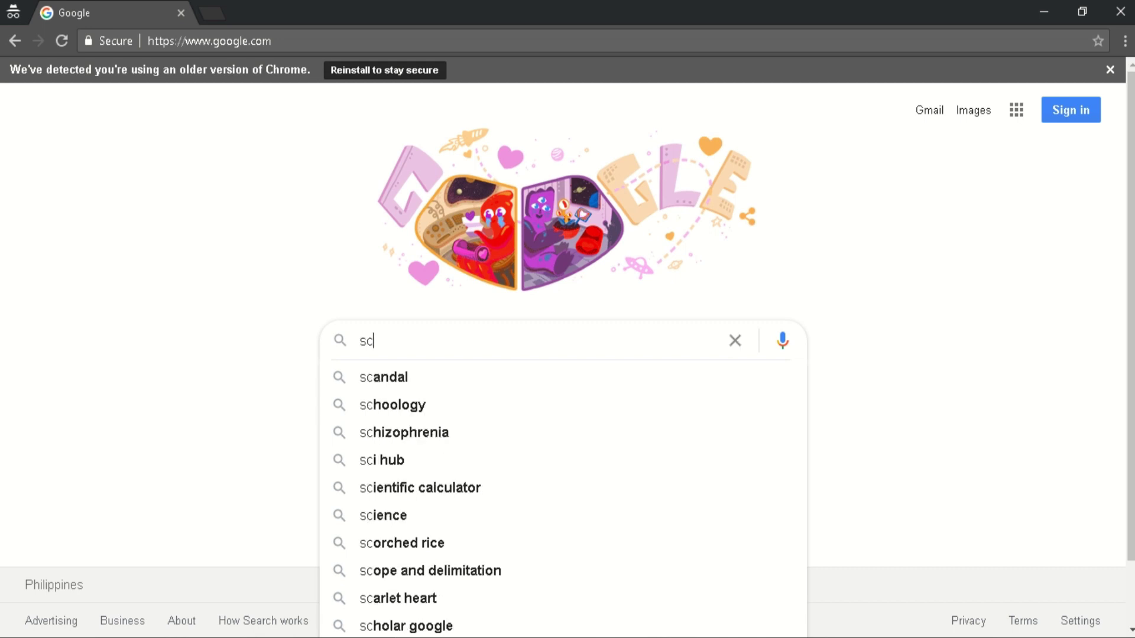
{"action": "type", "text": "r"}
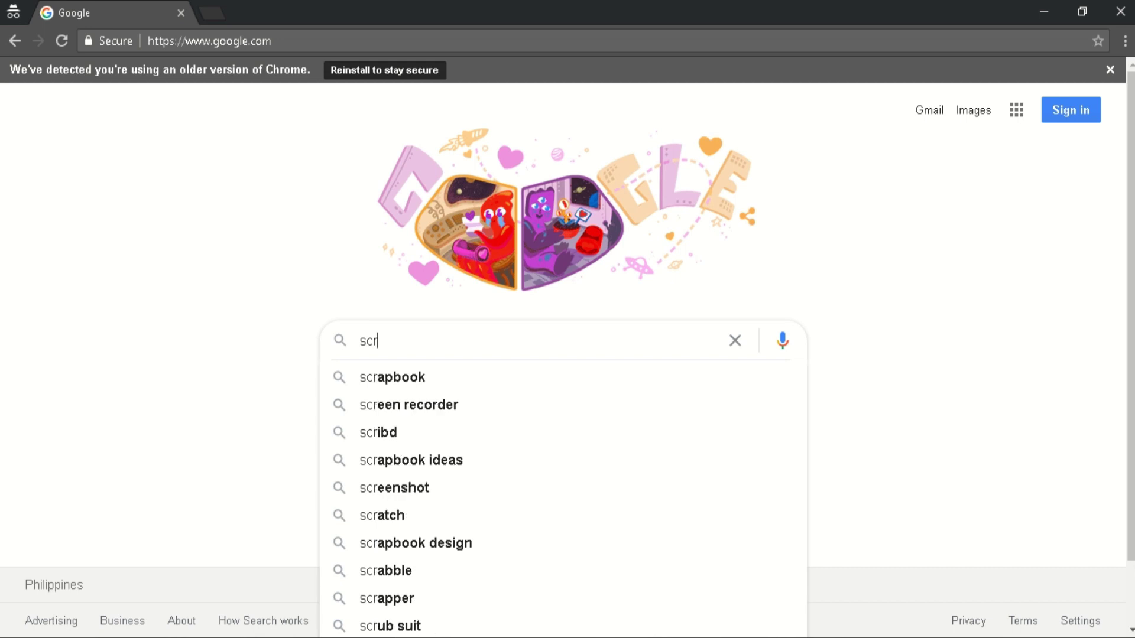
{"action": "type", "text": "cp"}
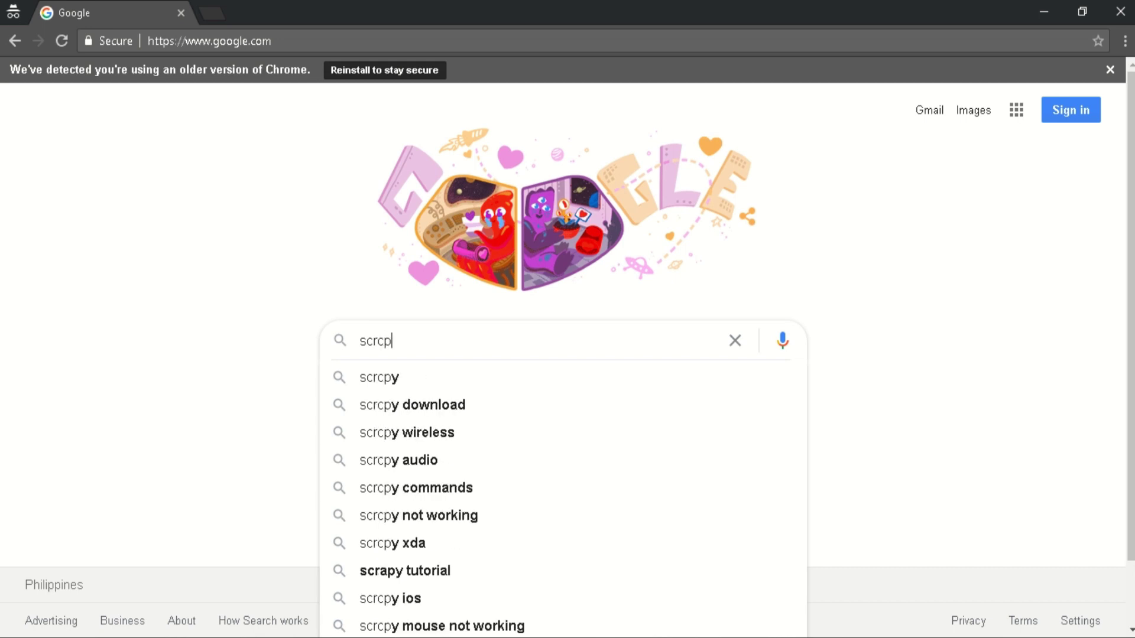
{"action": "type", "text": "y-"}
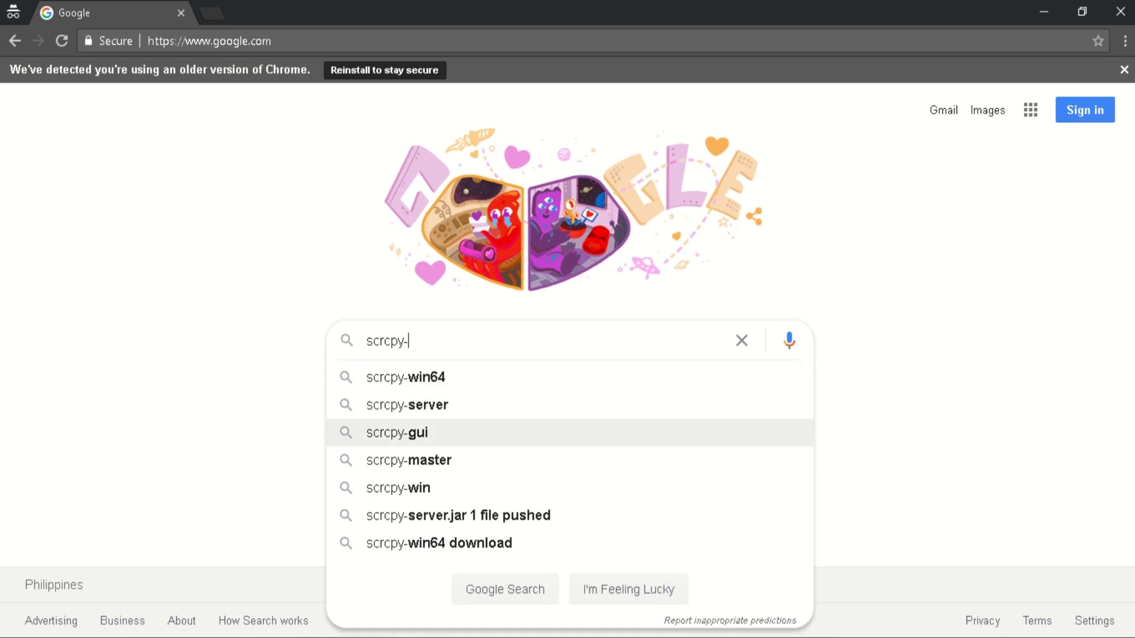
{"action": "left_click", "coordinate": [408, 432]}
{"action": "left_click", "coordinate": [179, 120]}
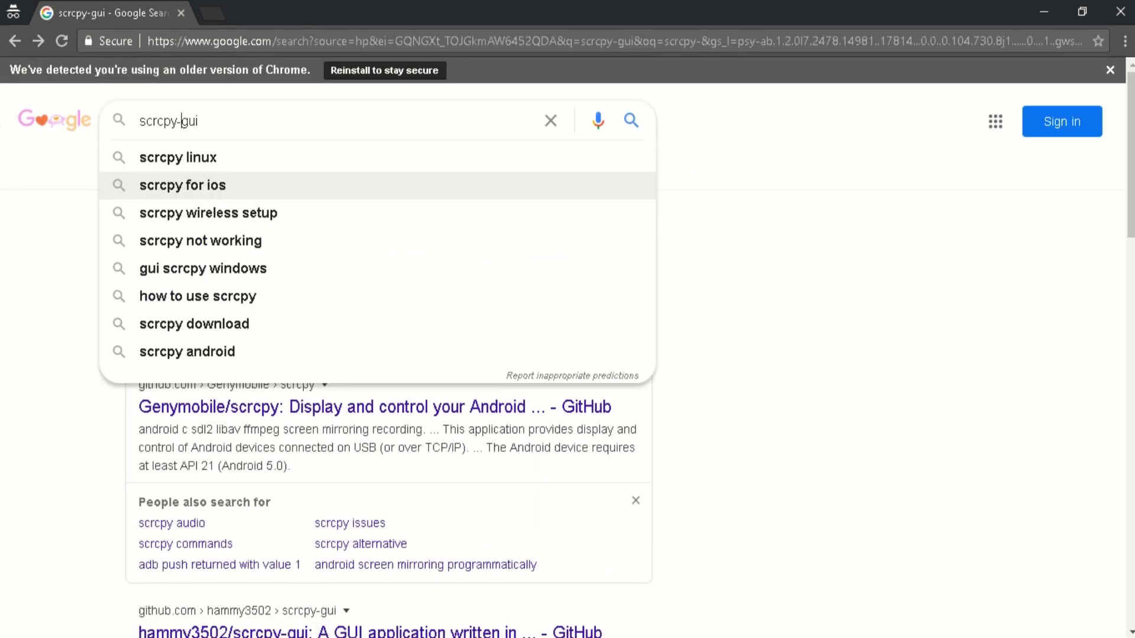
{"action": "key", "text": "BackSpace"}
{"action": "key", "text": "Return"}
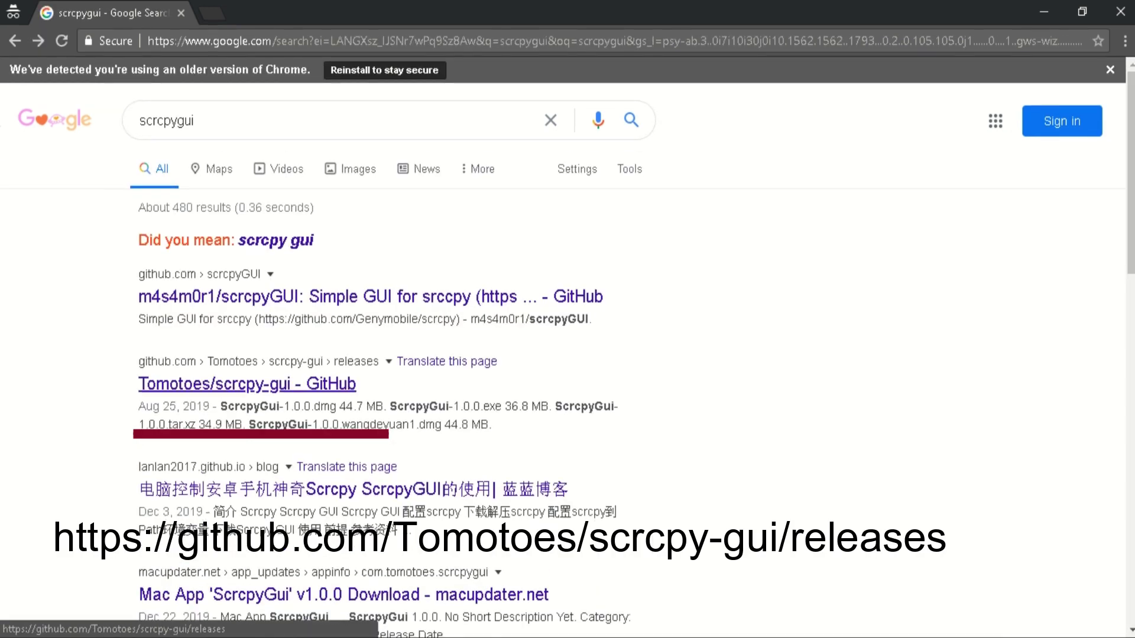
Open the Tomotoes/scrcpy-gui releases page from the results and download ScrcpyGui-1.0.0.exe to the Programs download folder.
{"action": "left_click", "coordinate": [247, 385]}
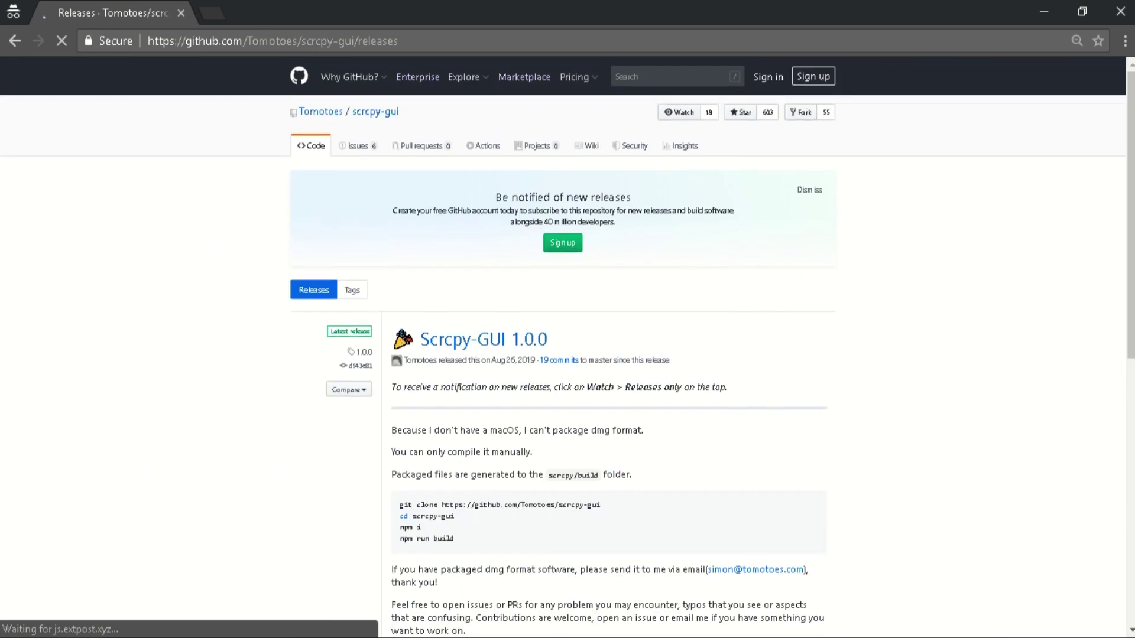
{"action": "scroll", "coordinate": [568, 354], "scroll_direction": "down", "scroll_amount": 10}
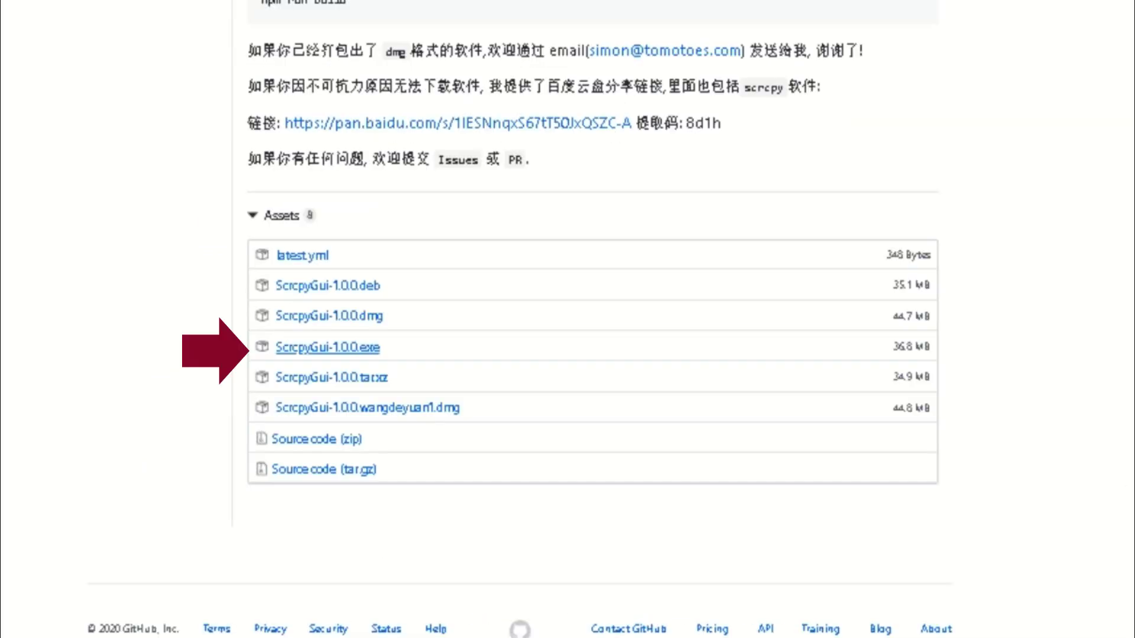
{"action": "left_click", "coordinate": [327, 348]}
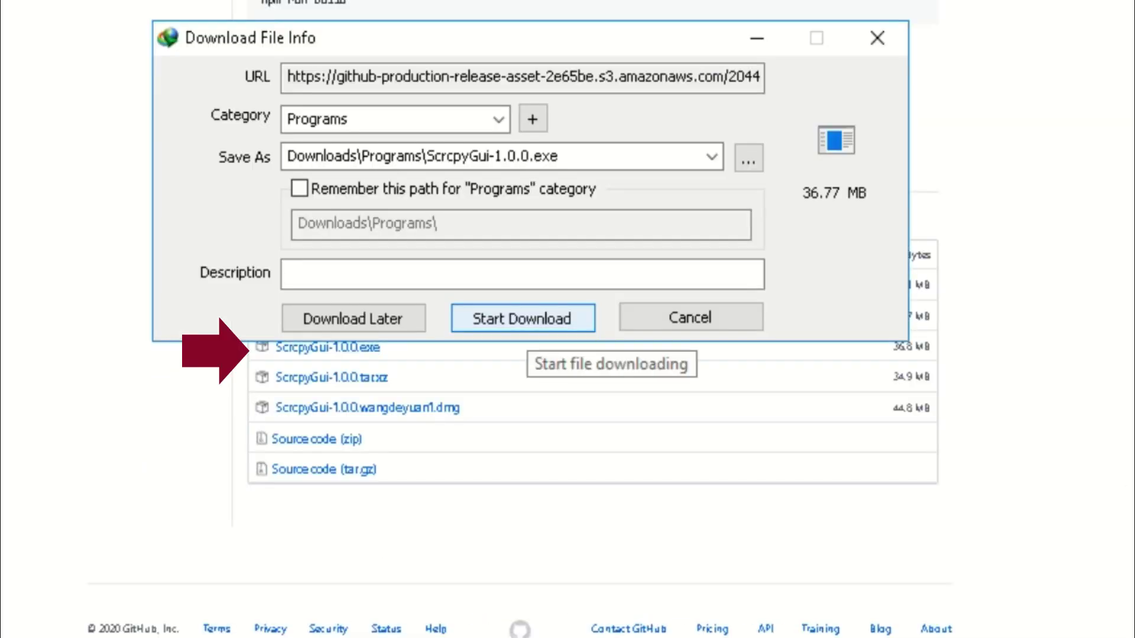
{"action": "left_click", "coordinate": [522, 319]}
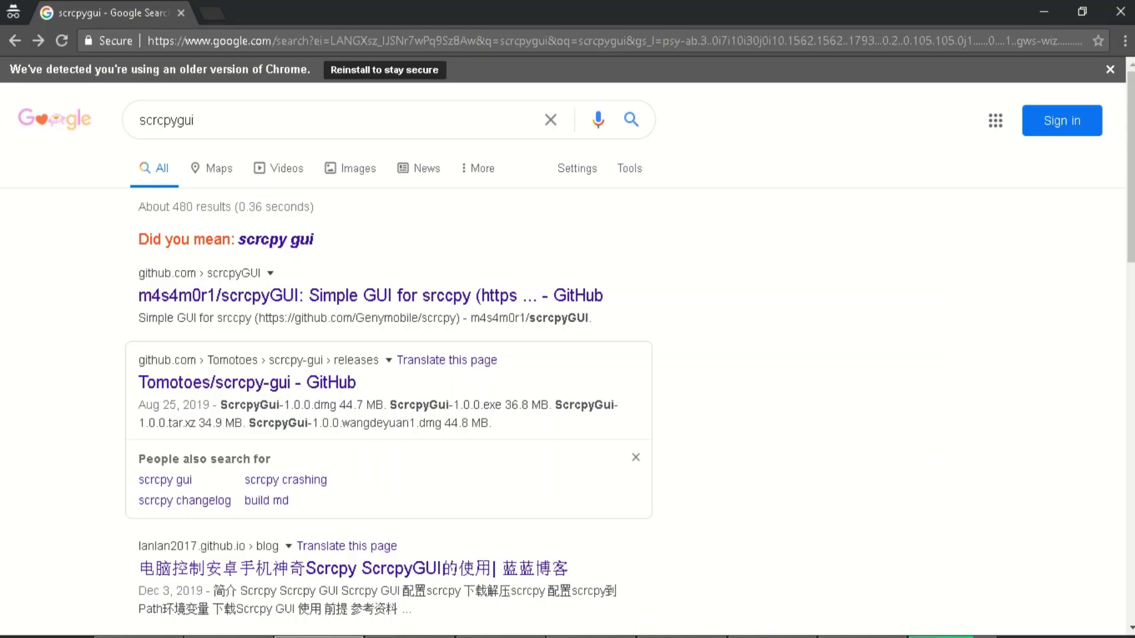
Change the Google search to "guiscrcpy" and dismiss the finished ScrcpyGui download's dialog.
{"action": "left_click_drag", "start_coordinate": [197, 121], "coordinate": [178, 120]}
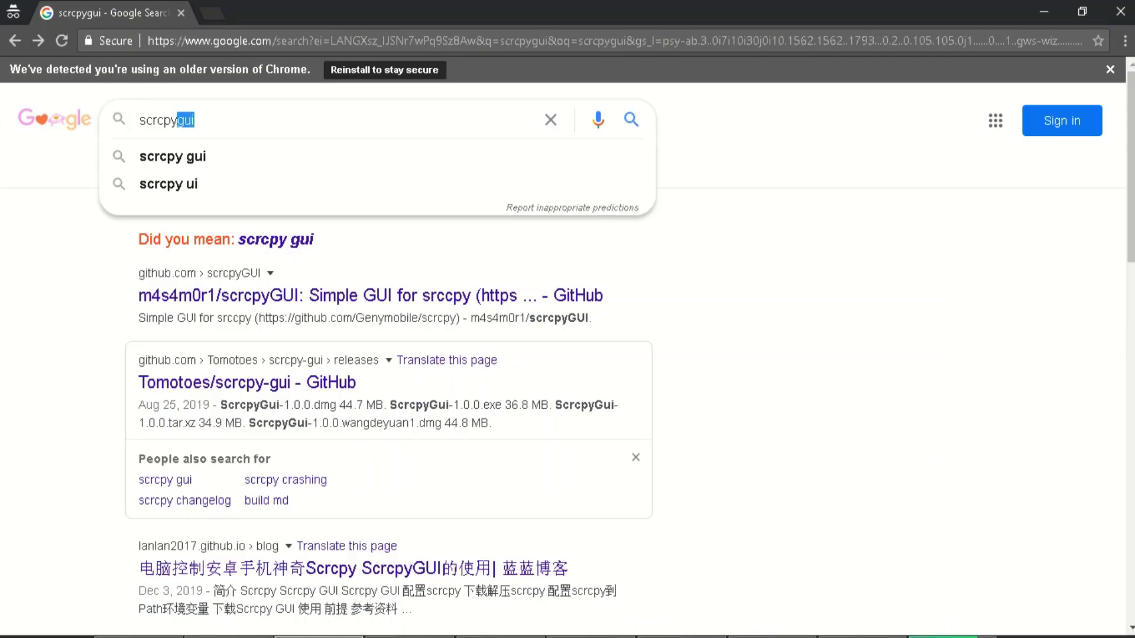
{"action": "right_click", "coordinate": [179, 120]}
{"action": "left_click", "coordinate": [201, 132]}
{"action": "right_click", "coordinate": [140, 120]}
{"action": "left_click", "coordinate": [169, 218]}
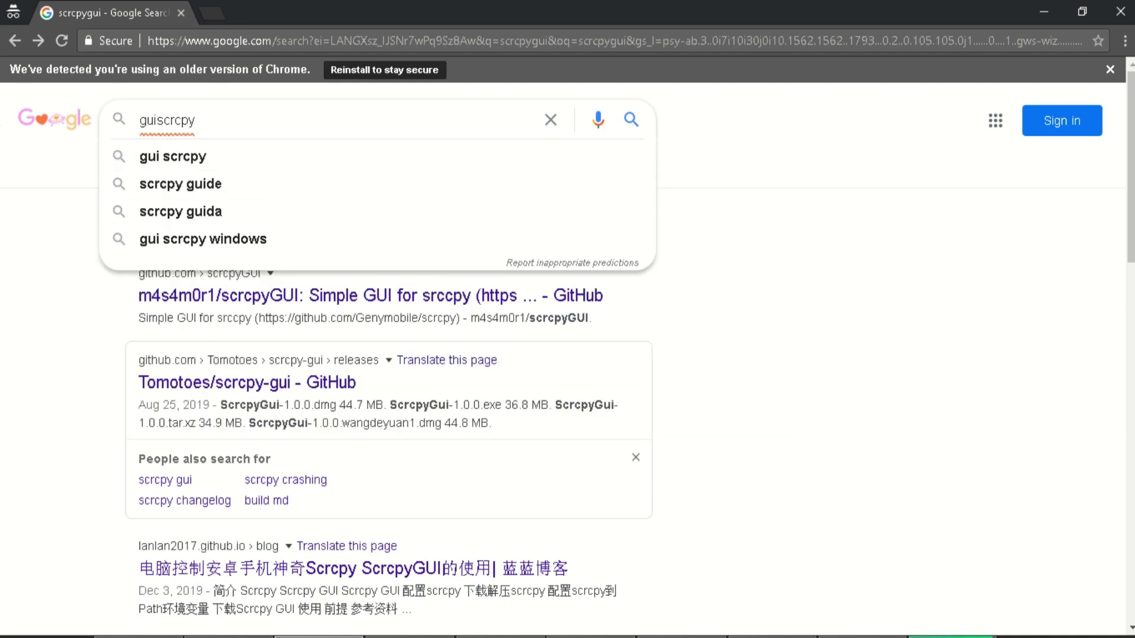
{"action": "key", "text": "Return"}
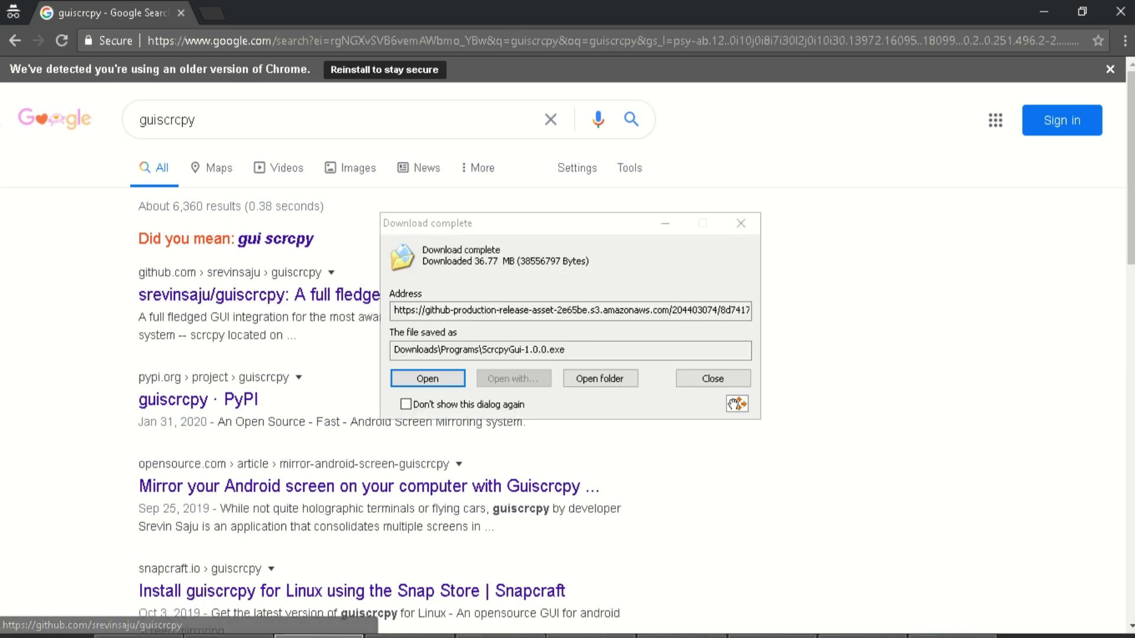
{"action": "left_click", "coordinate": [713, 379]}
Open the srevinsaju/guiscrcpy repository on GitHub and follow its documentation link to guiscrcpy-docs.
{"action": "key", "text": "Return"}
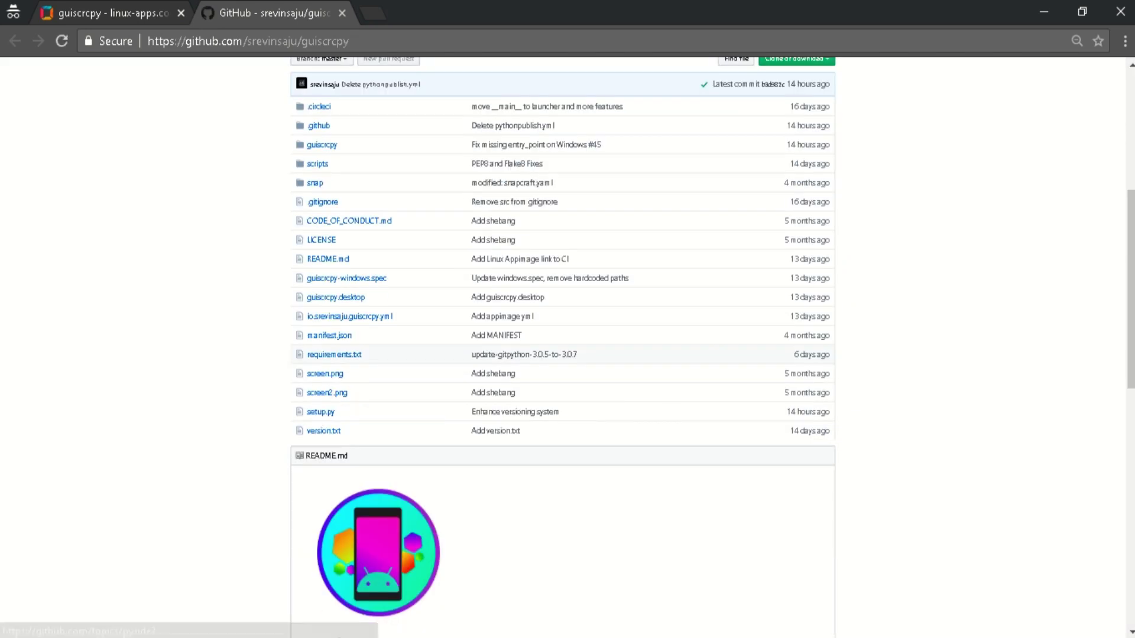
{"action": "scroll", "coordinate": [590, 439], "scroll_direction": "down", "scroll_amount": 5}
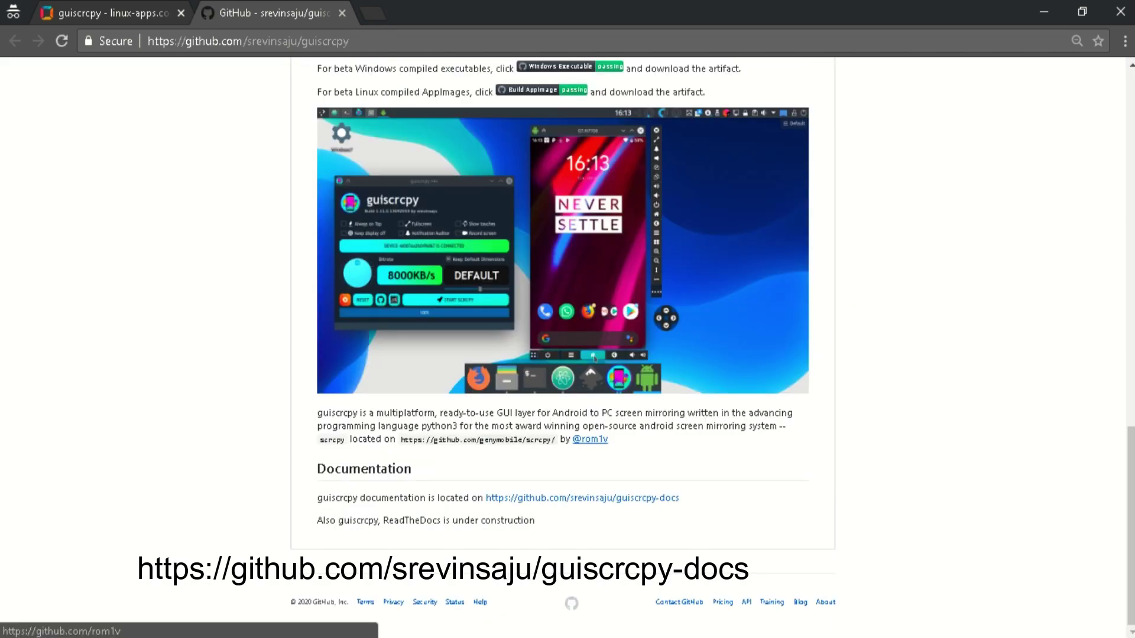
{"action": "left_click", "coordinate": [582, 498]}
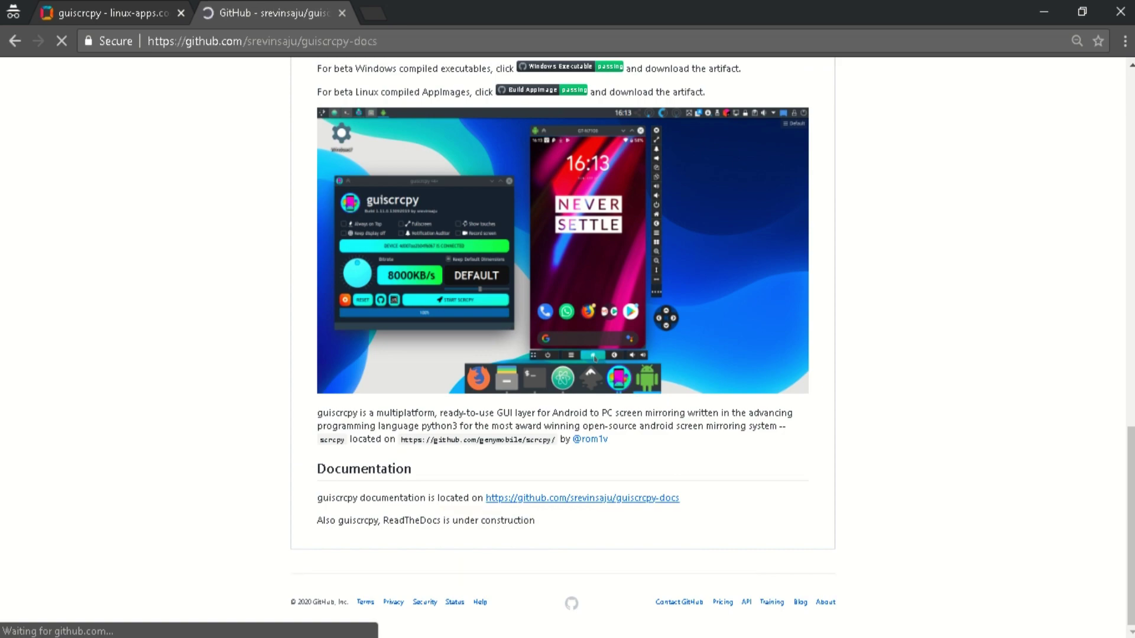
Download the 1.11.0 Windows 32/64 bit build of guiscrcpy through its ultra fast MEGA link.
{"action": "scroll", "coordinate": [567, 349], "scroll_direction": "down", "scroll_amount": 4}
{"action": "scroll", "coordinate": [594, 621], "scroll_direction": "down", "scroll_amount": 6}
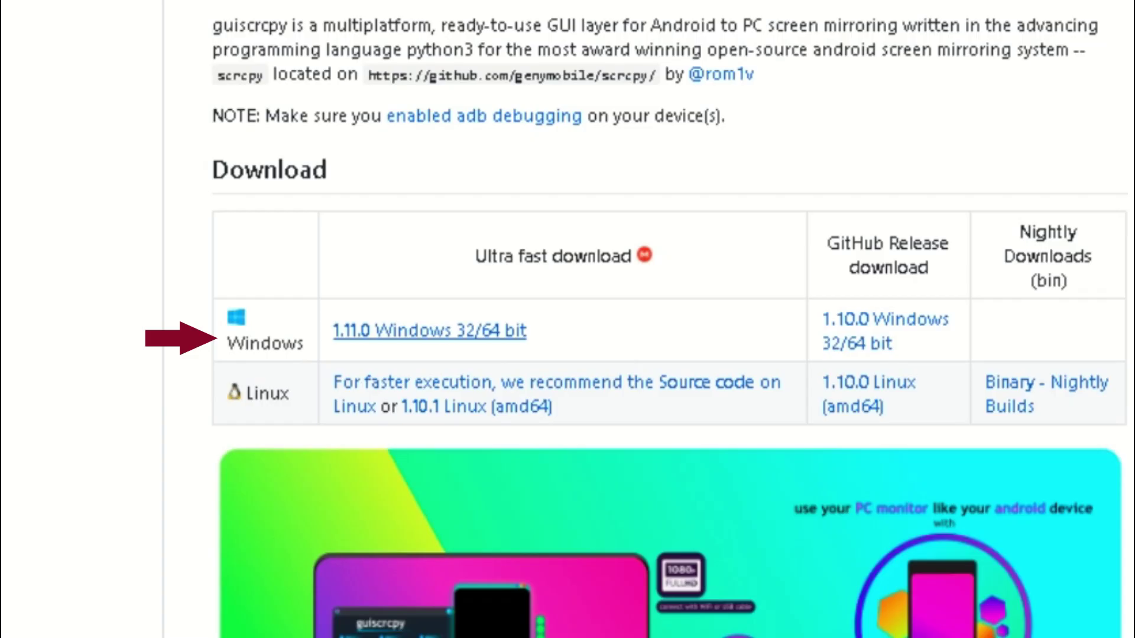
{"action": "left_click", "coordinate": [430, 331]}
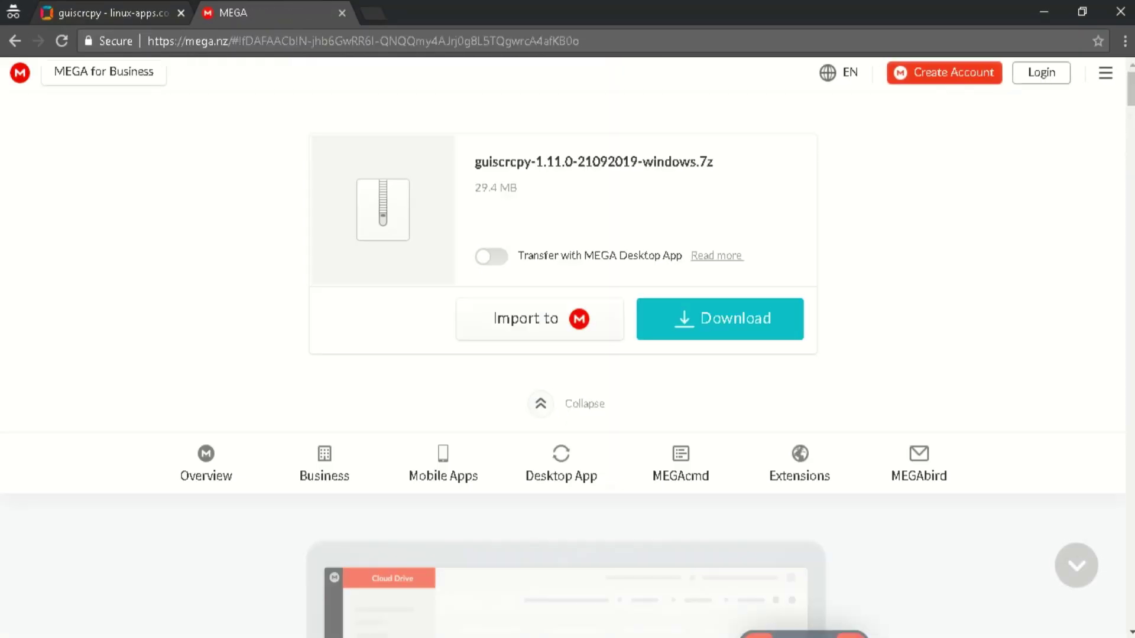
{"action": "left_click", "coordinate": [720, 319]}
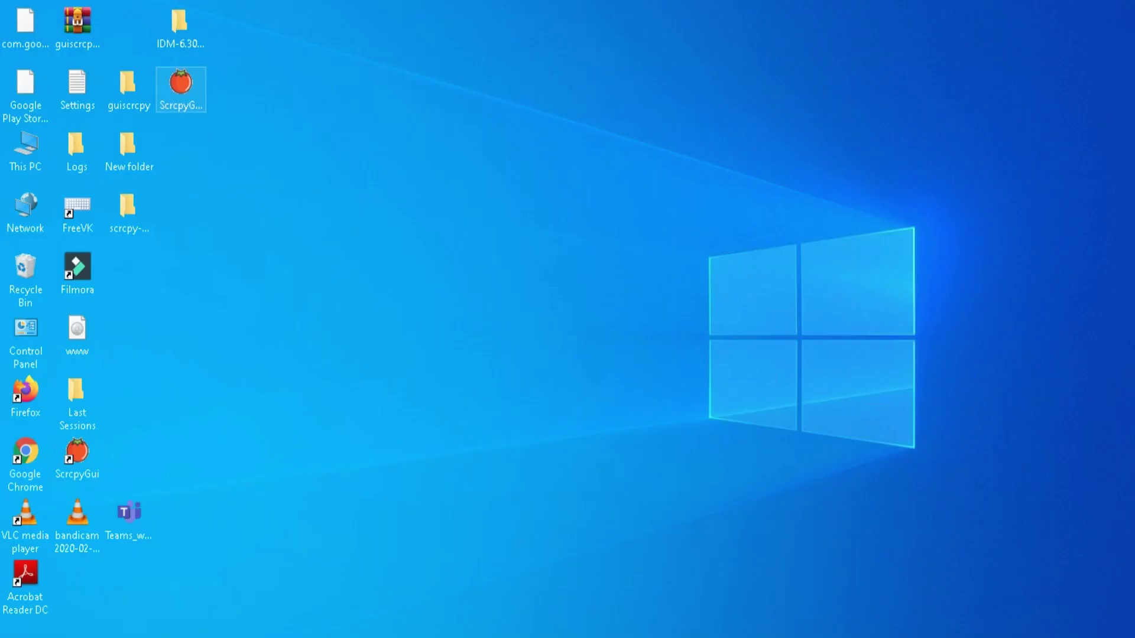
Run the downloaded ScrcpyGui installer from the desktop and complete the setup.
{"action": "double_click", "coordinate": [515, 237]}
{"action": "left_click", "coordinate": [663, 469]}
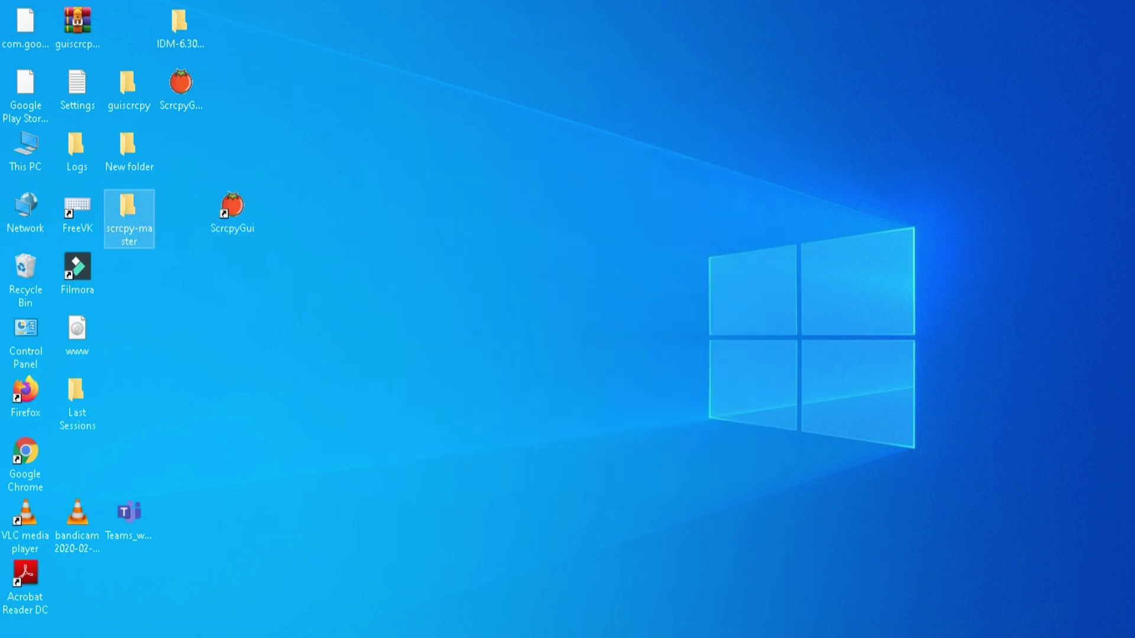
Extract the guiscrcpy folder from the downloaded 7z archive to the desktop and group it directly above the ScrcpyGui shortcut.
{"action": "double_click", "coordinate": [77, 26]}
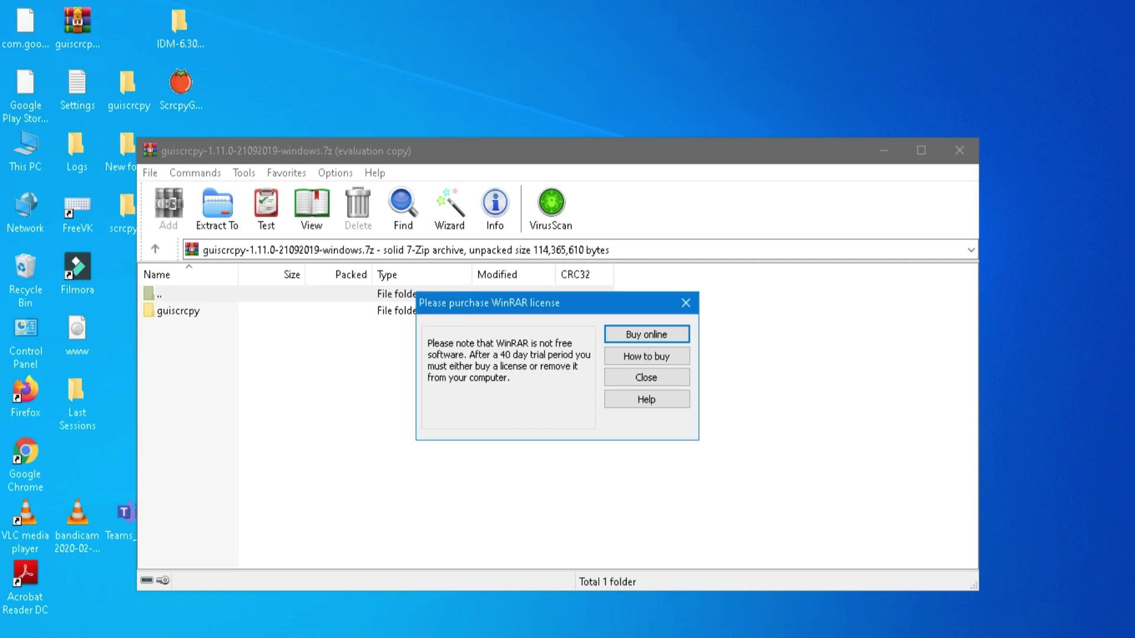
{"action": "left_click", "coordinate": [646, 378]}
{"action": "left_click", "coordinate": [178, 311]}
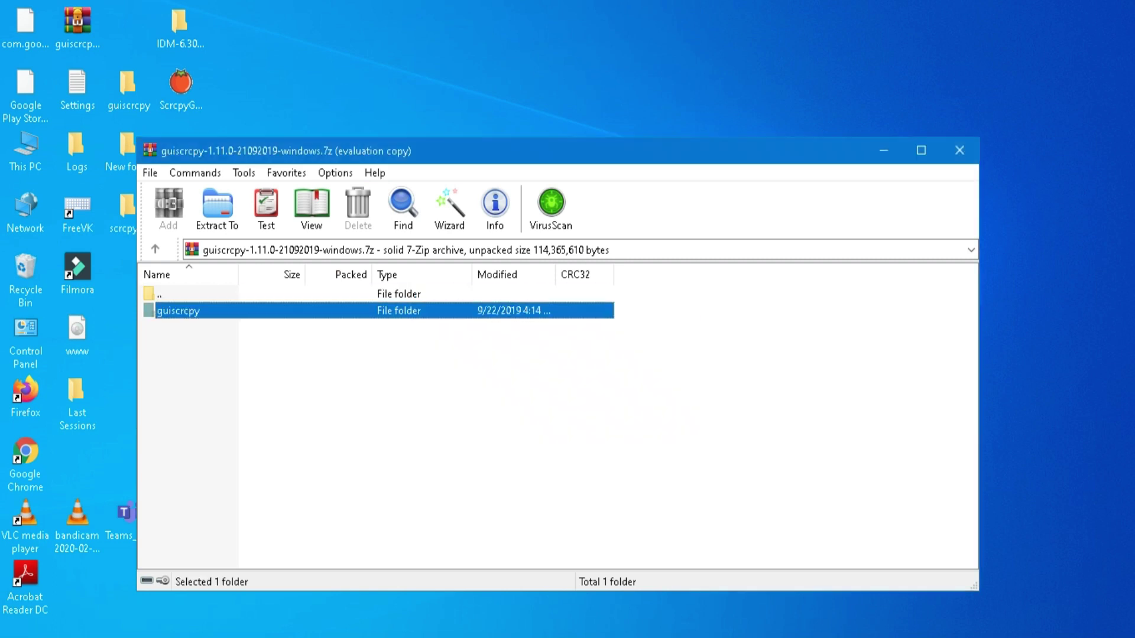
{"action": "left_click_drag", "start_coordinate": [178, 311], "coordinate": [295, 83]}
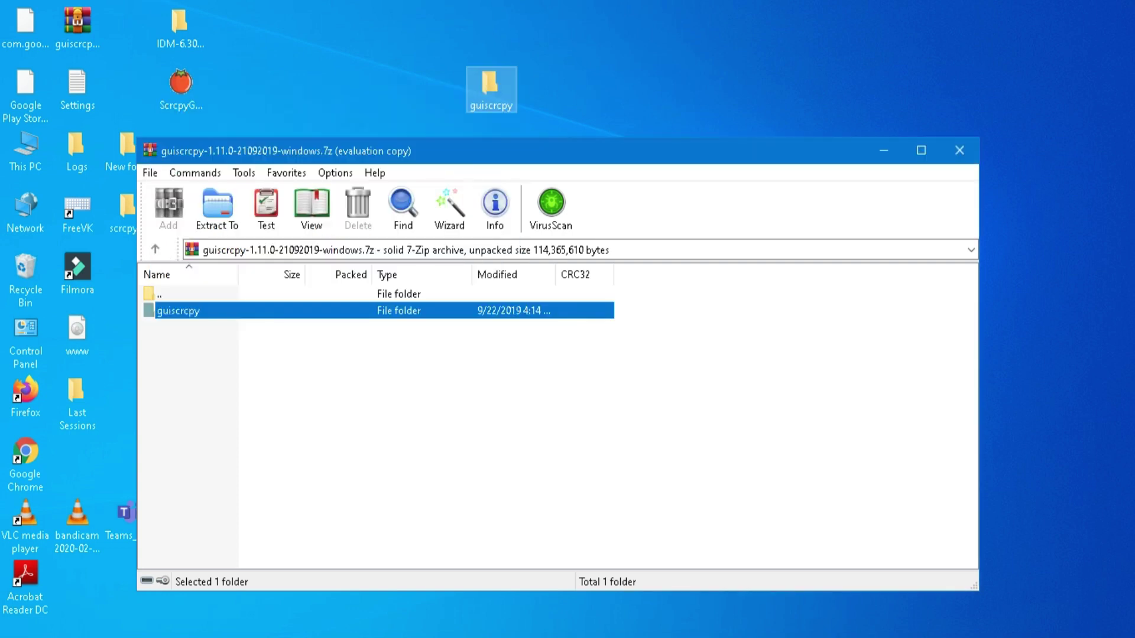
{"action": "left_click", "coordinate": [959, 150]}
{"action": "left_click_drag", "start_coordinate": [232, 210], "coordinate": [387, 148]}
{"action": "left_click_drag", "start_coordinate": [489, 85], "coordinate": [387, 87]}
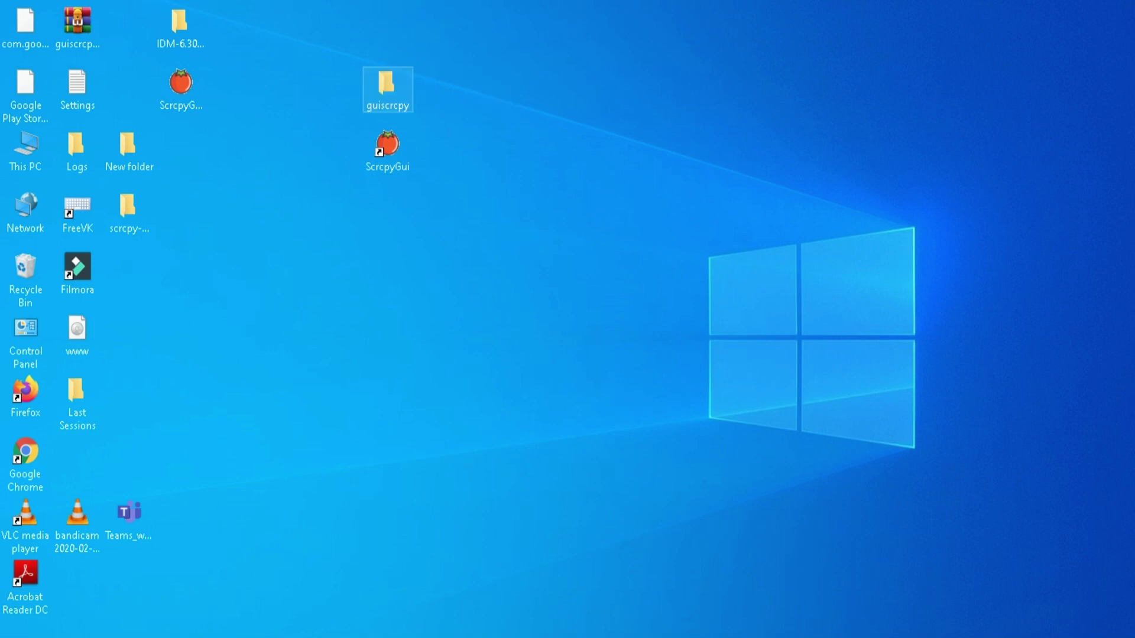
Create a desktop shortcut to the guiscrcpy application in the extracted folder and place it below the ScrcpyGui shortcut.
{"action": "double_click", "coordinate": [387, 88]}
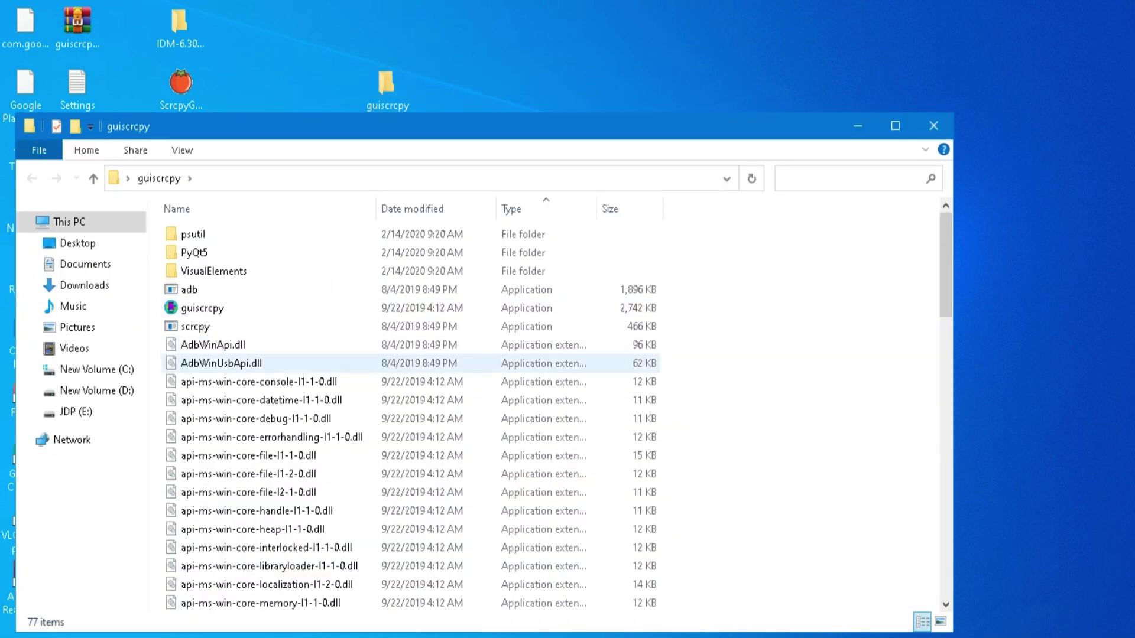
{"action": "right_click", "coordinate": [203, 308]}
{"action": "mouse_move", "coordinate": [414, 491]}
{"action": "left_click", "coordinate": [550, 513]}
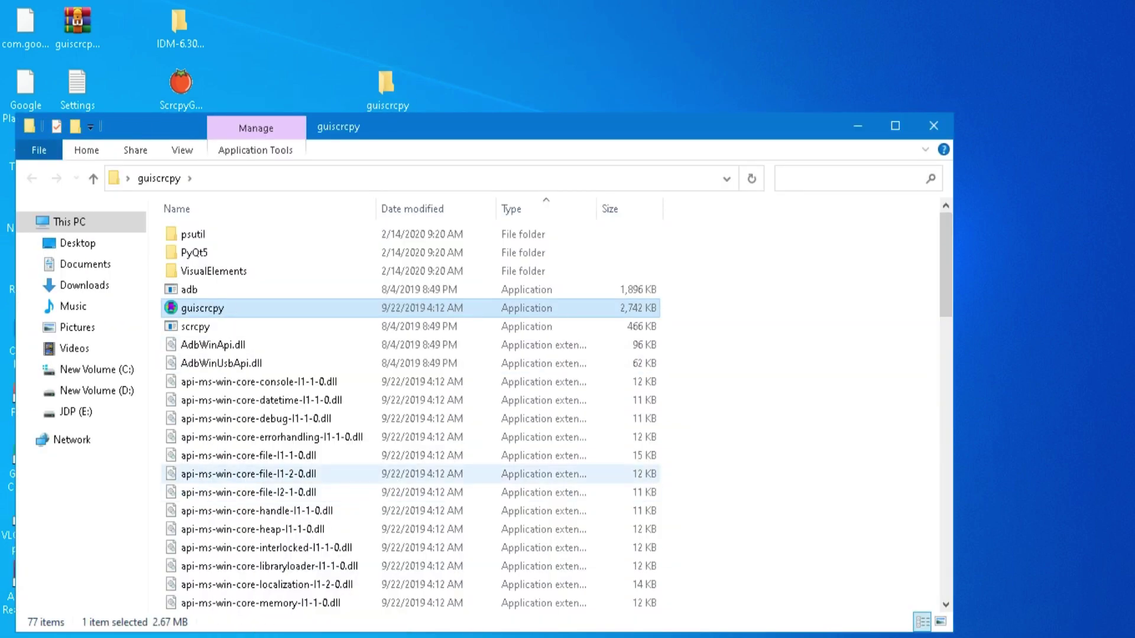
{"action": "left_click", "coordinate": [934, 125]}
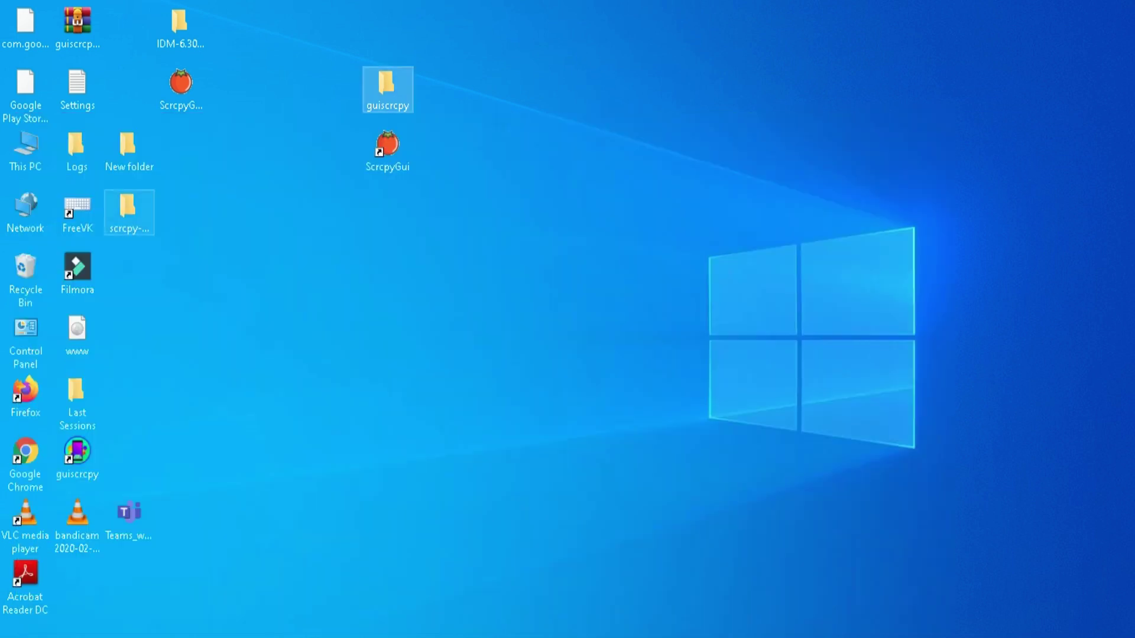
{"action": "left_click_drag", "start_coordinate": [77, 452], "coordinate": [383, 202]}
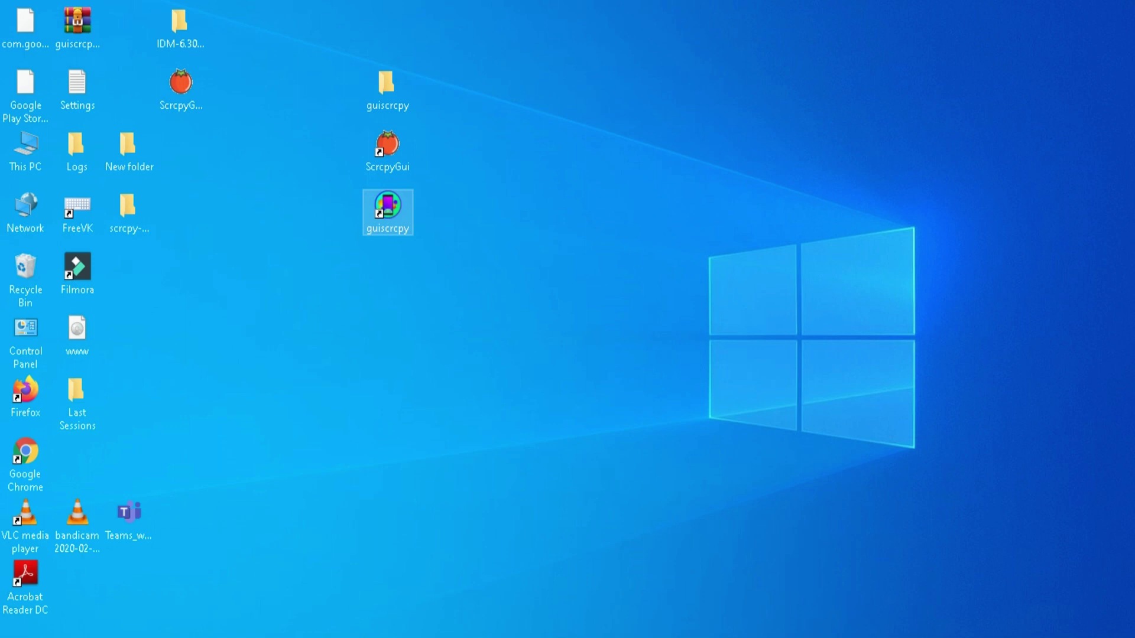
{"action": "left_click", "coordinate": [387, 146]}
{"action": "right_click", "coordinate": [389, 147]}
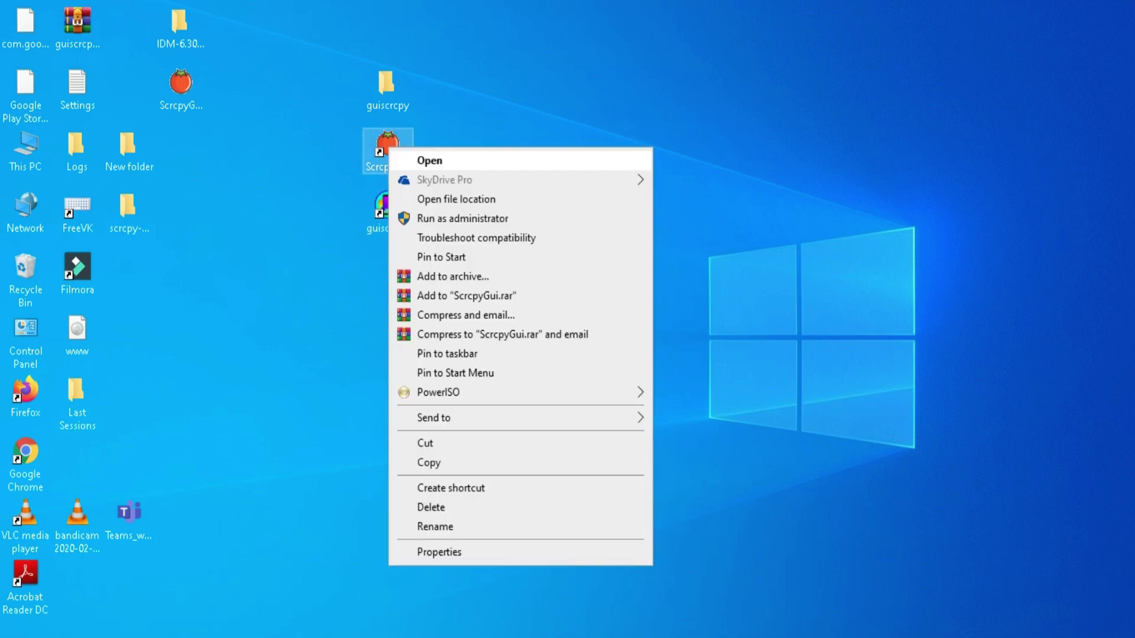
{"action": "key", "text": "Escape"}
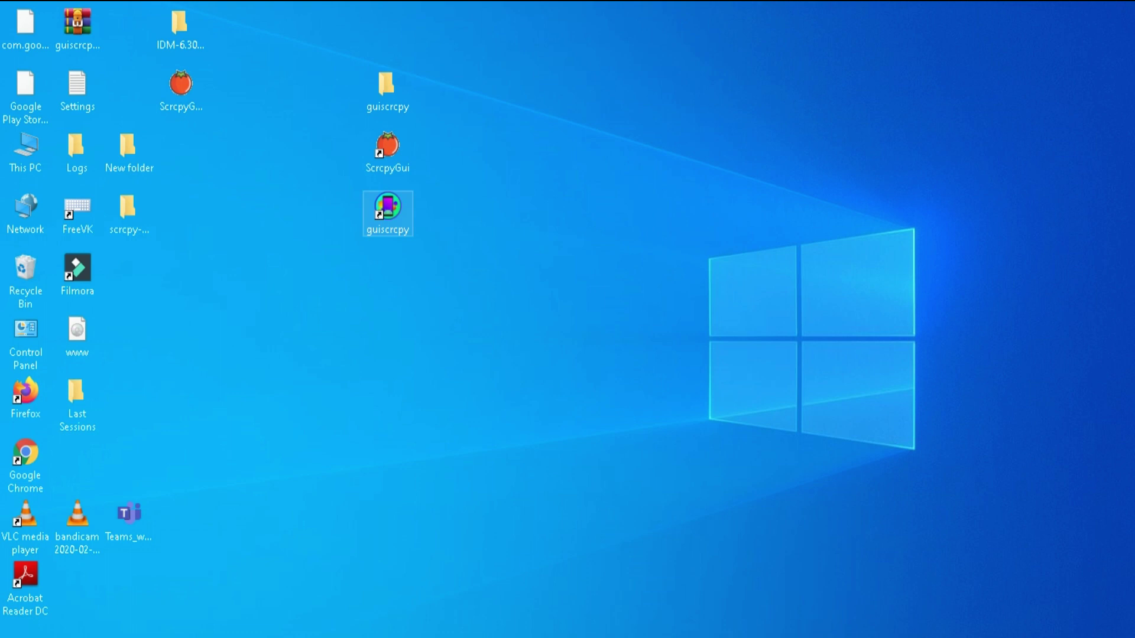
Run guiscrcpy as administrator from its desktop shortcut to mirror the connected phone.
{"action": "right_click", "coordinate": [366, 207]}
{"action": "left_click", "coordinate": [449, 293]}
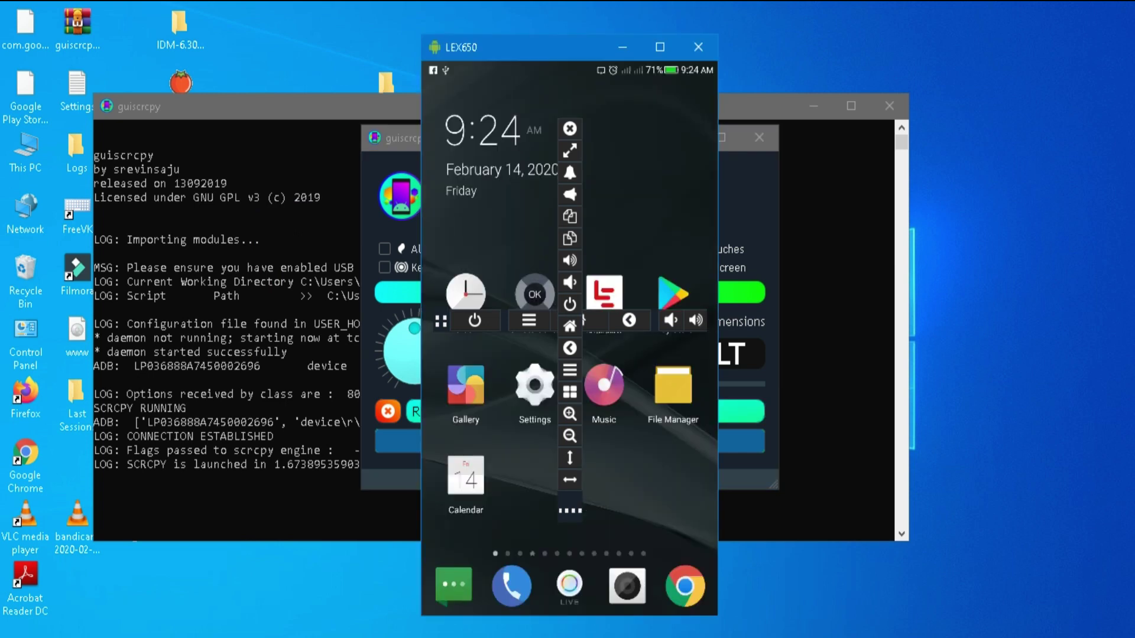
Browse the phone's home screen pages in the mirror window, and close the mirror and the guiscrcpy control window.
{"action": "left_click_drag", "start_coordinate": [567, 54], "coordinate": [264, 36]}
{"action": "left_click_drag", "start_coordinate": [213, 349], "coordinate": [355, 349]}
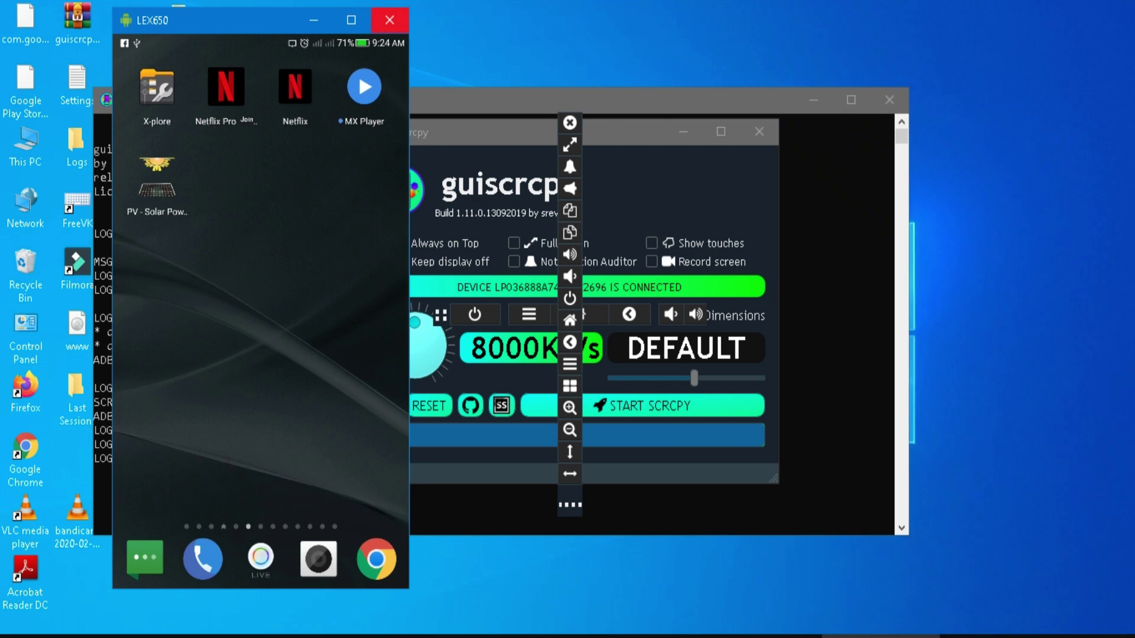
{"action": "left_click", "coordinate": [389, 20]}
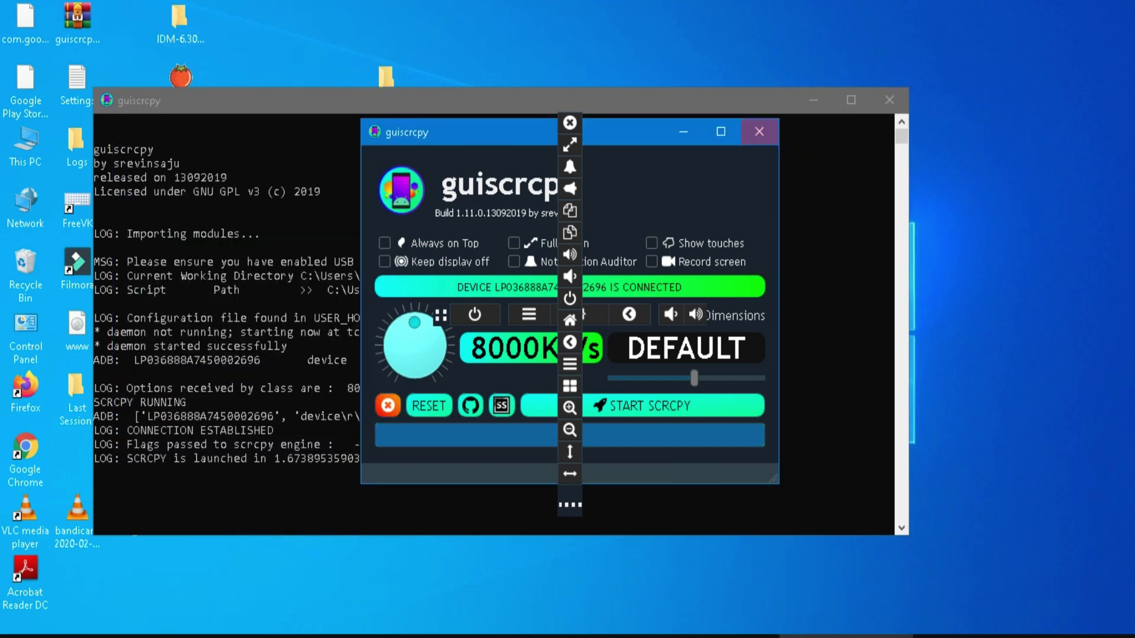
{"action": "left_click", "coordinate": [759, 131]}
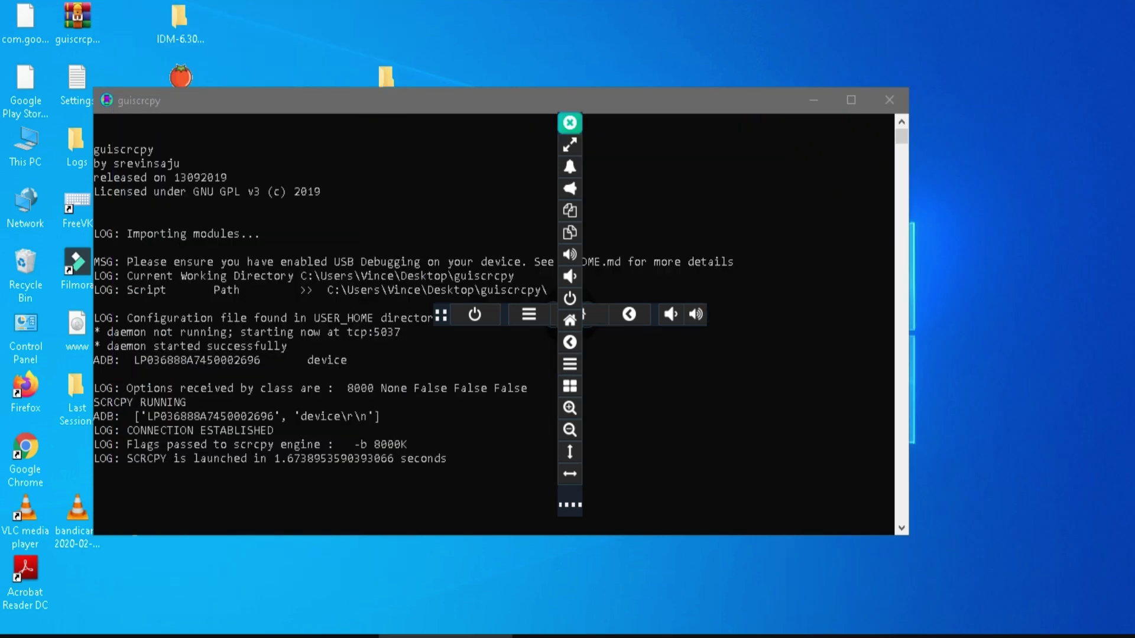
Close the leftover guiscrcpy toolbars and run ScrcpyGui as administrator from its desktop shortcut.
{"action": "left_click", "coordinate": [570, 122]}
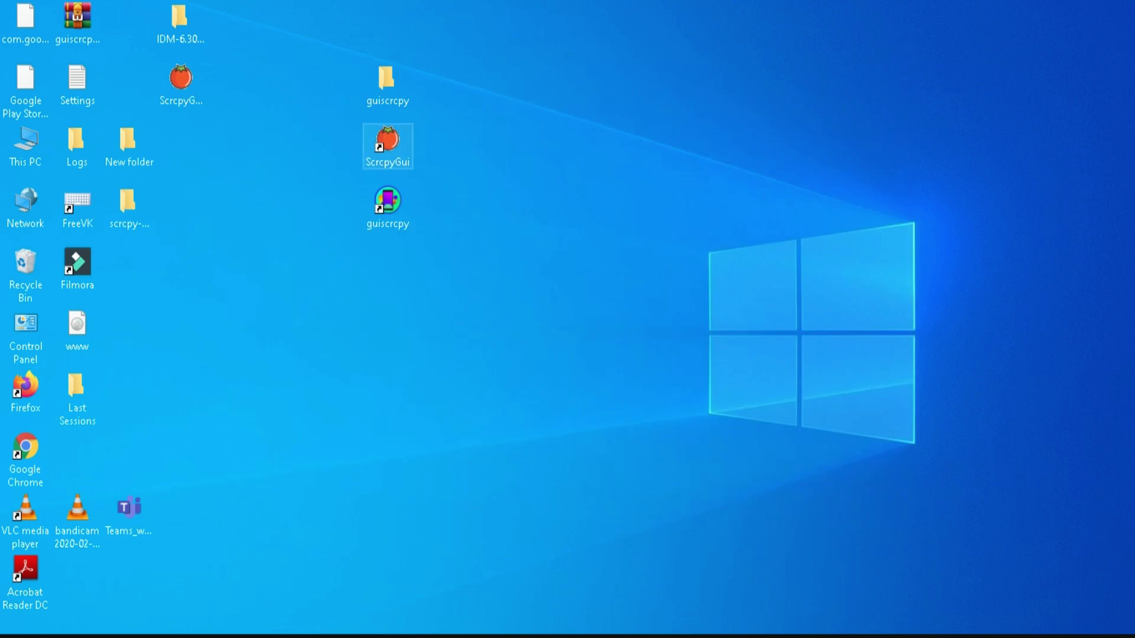
{"action": "right_click", "coordinate": [381, 136]}
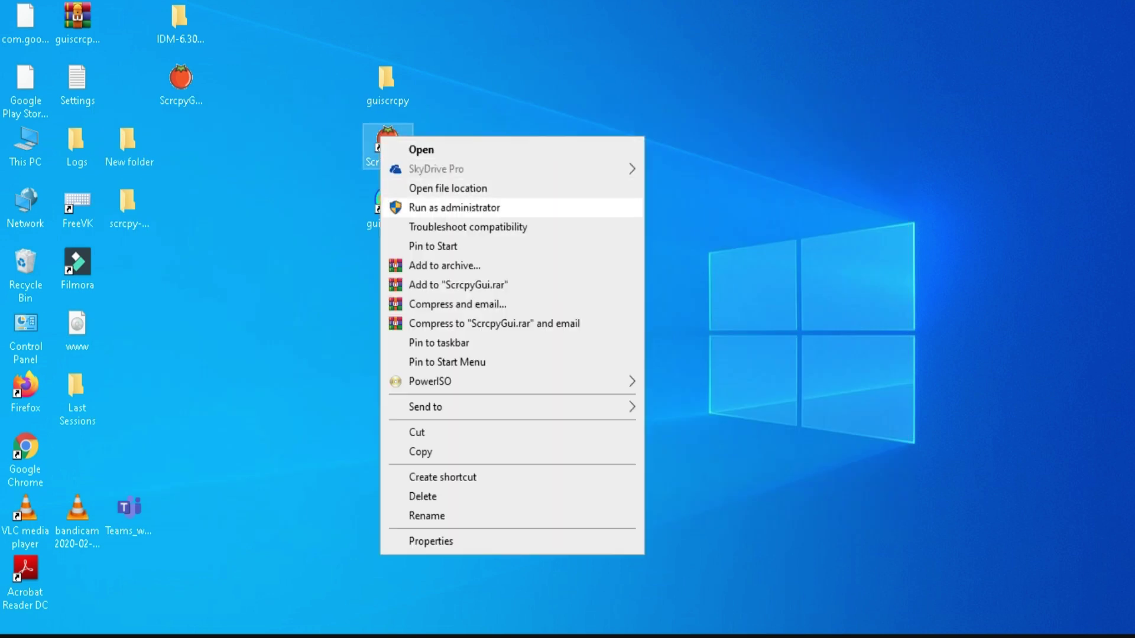
{"action": "left_click", "coordinate": [400, 208]}
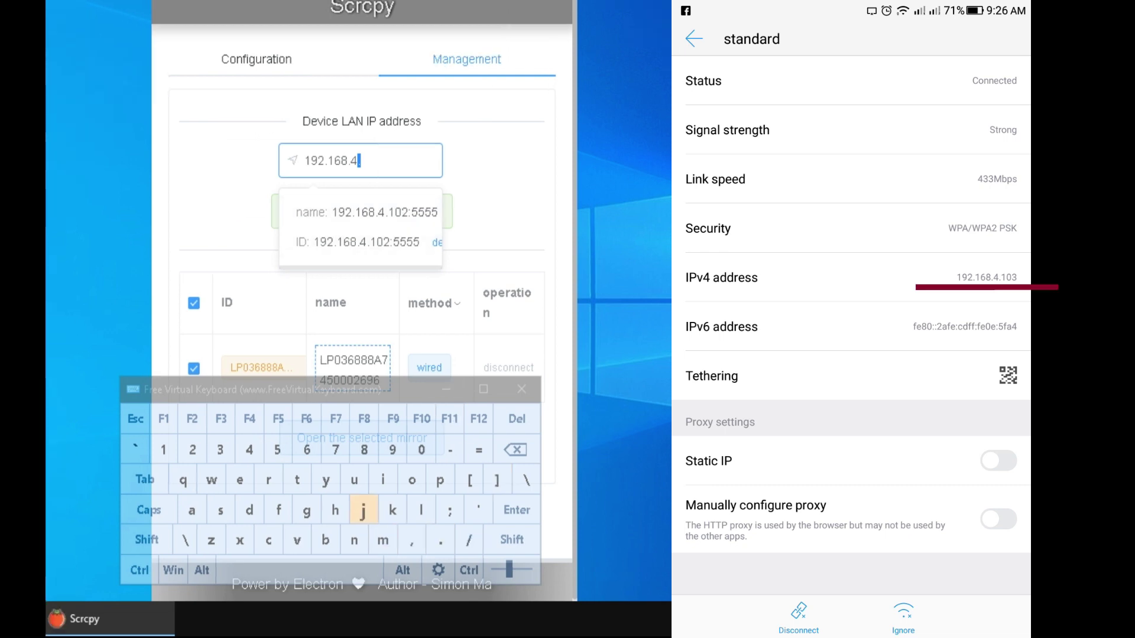
Set the device LAN IP address in ScrcpyGui to 192.168.4.103, the phone's IPv4 address, and turn on the wireless connection.
{"action": "type", "text": ".1"}
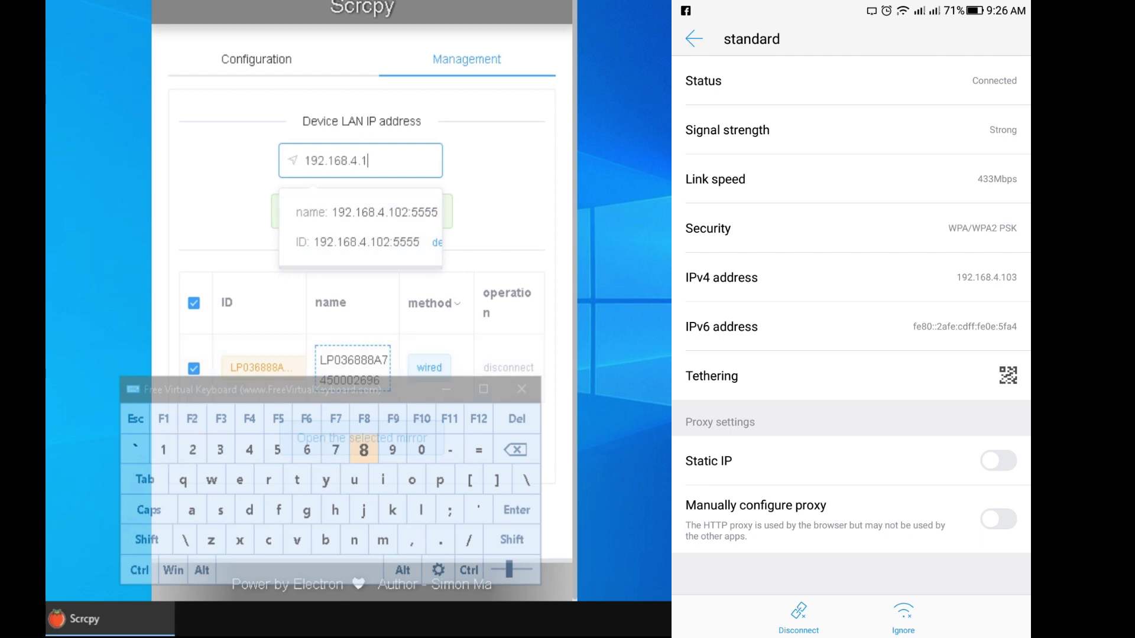
{"action": "type", "text": "03"}
{"action": "left_click", "coordinate": [446, 389]}
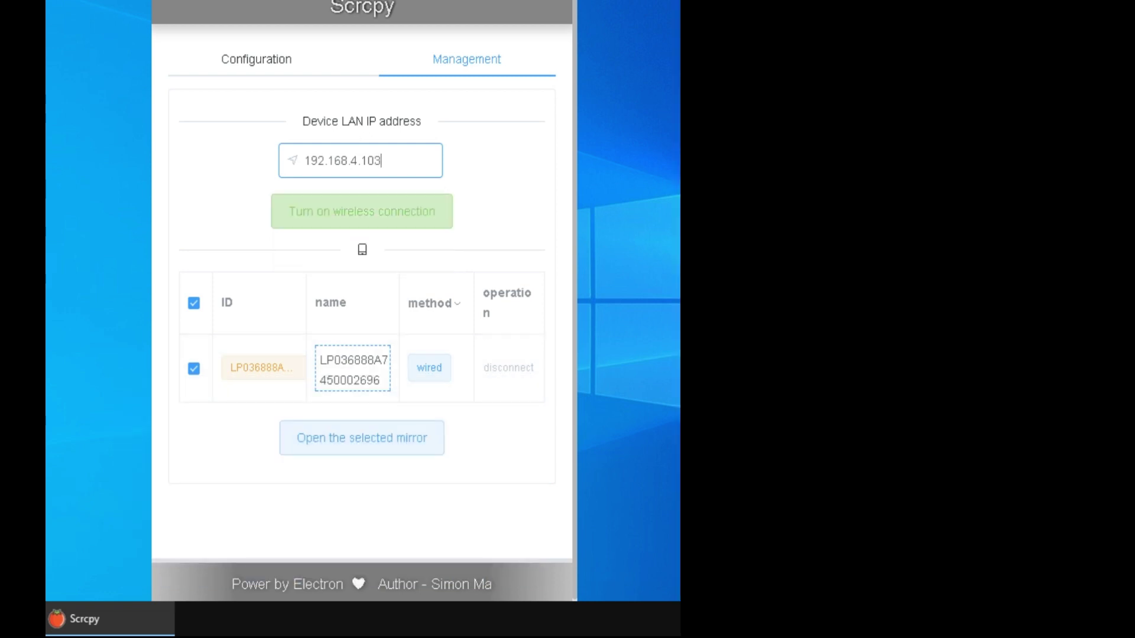
{"action": "left_click", "coordinate": [362, 212]}
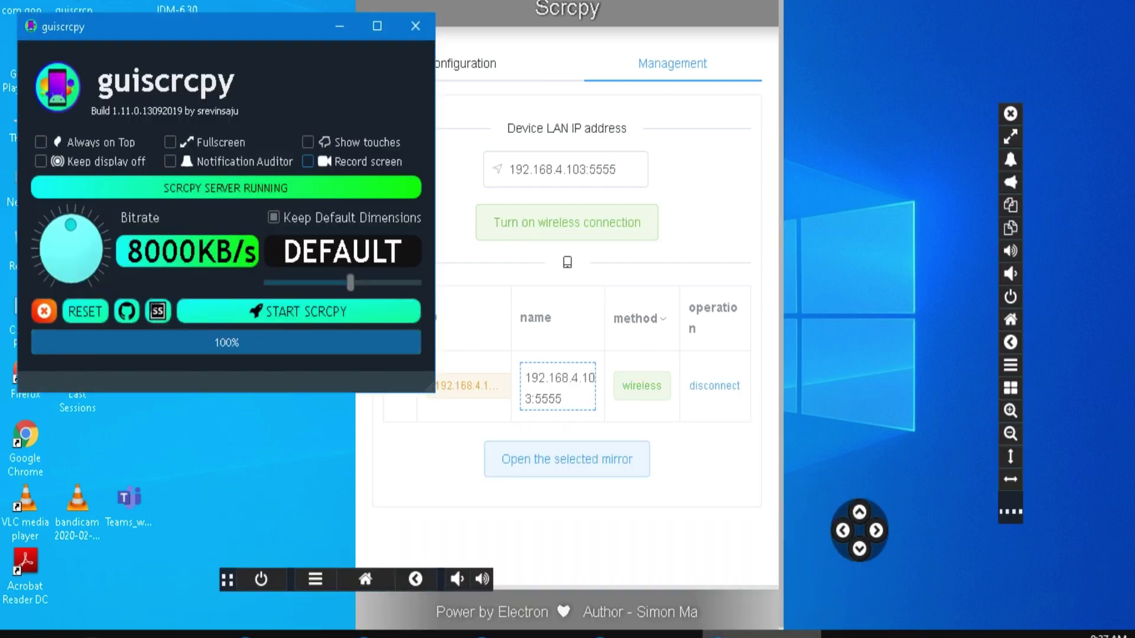
Start mirroring the wirelessly connected phone in guiscrcpy and move through its first home screen pages.
{"action": "left_click", "coordinate": [299, 311]}
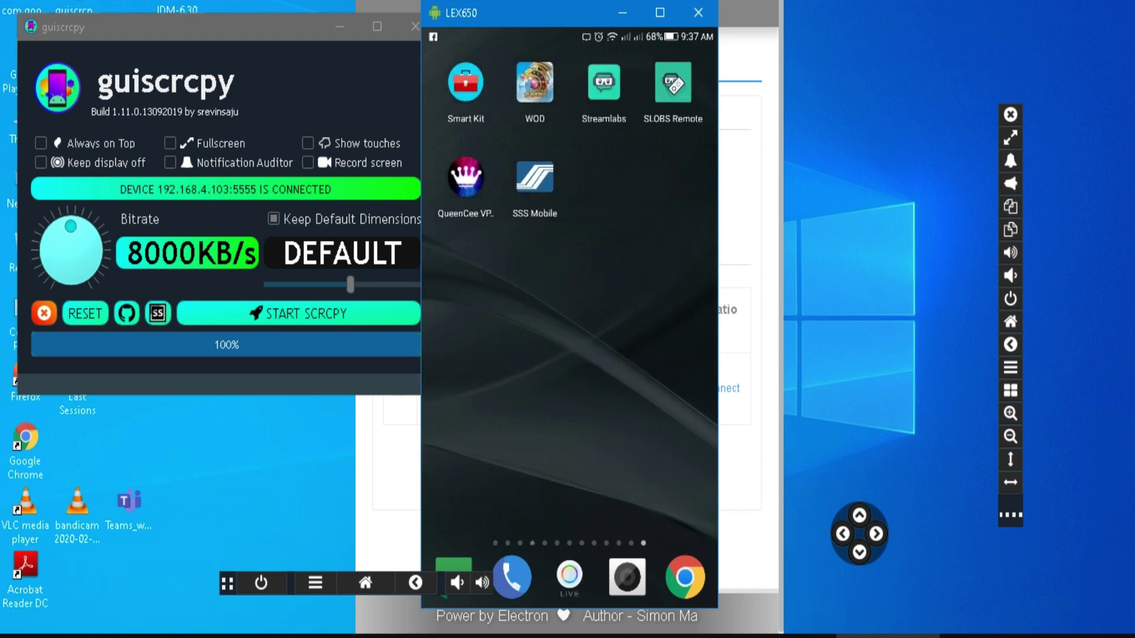
{"action": "key", "text": "ctrl+h"}
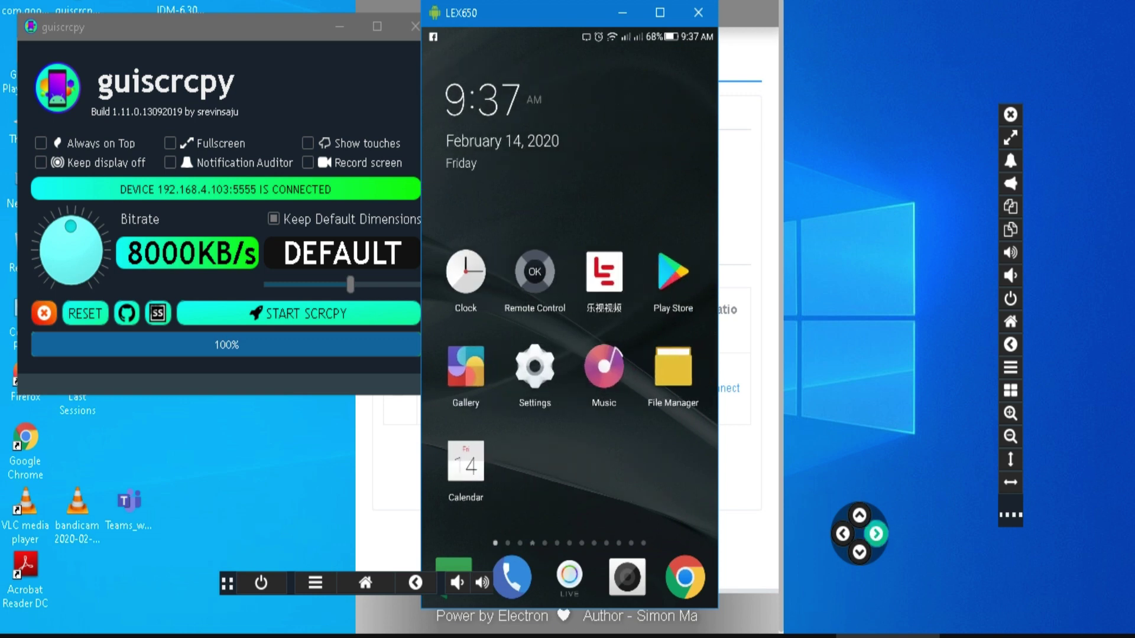
{"action": "left_click", "coordinate": [876, 534]}
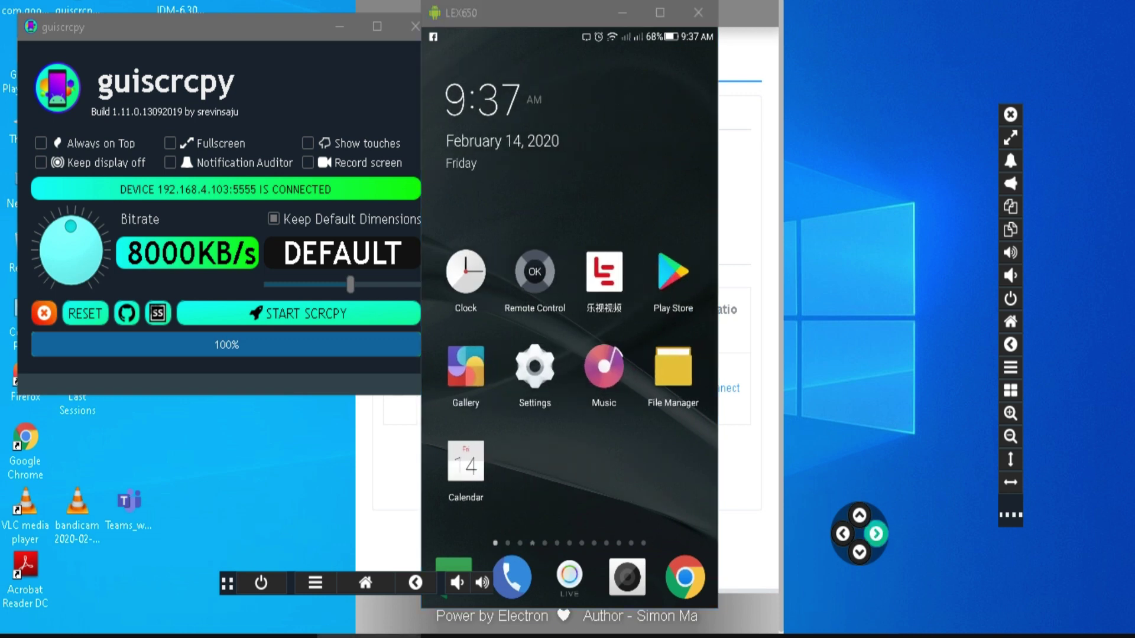
{"action": "left_click", "coordinate": [1010, 459]}
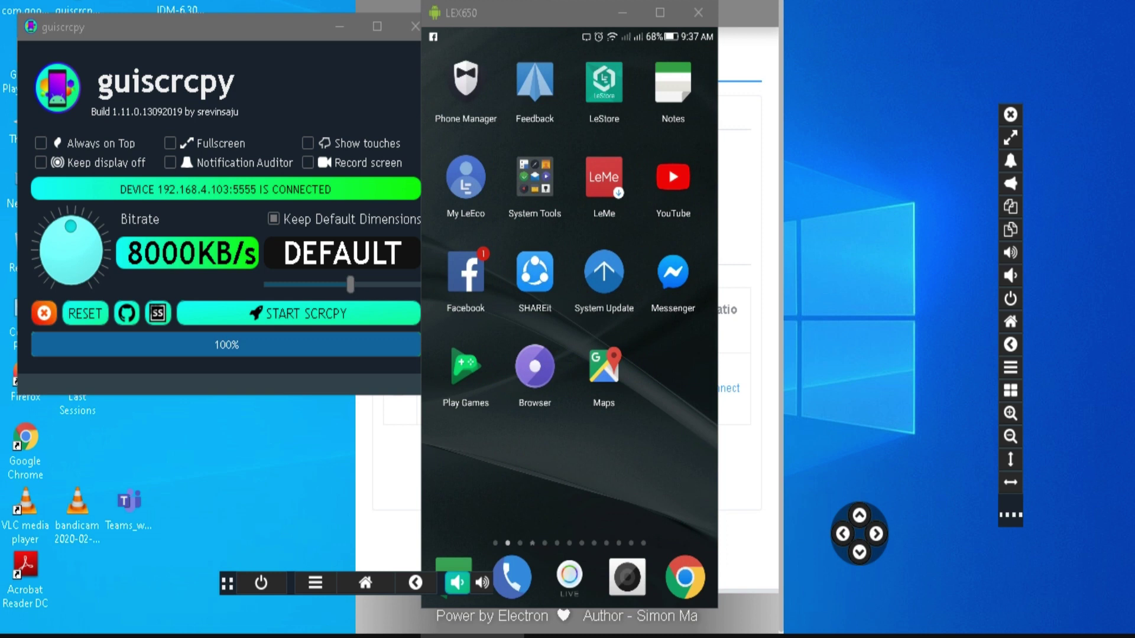
Use the guiscrcpy volume controls to raise the phone's media volume past the midpoint and lower it by two levels.
{"action": "left_click", "coordinate": [457, 583]}
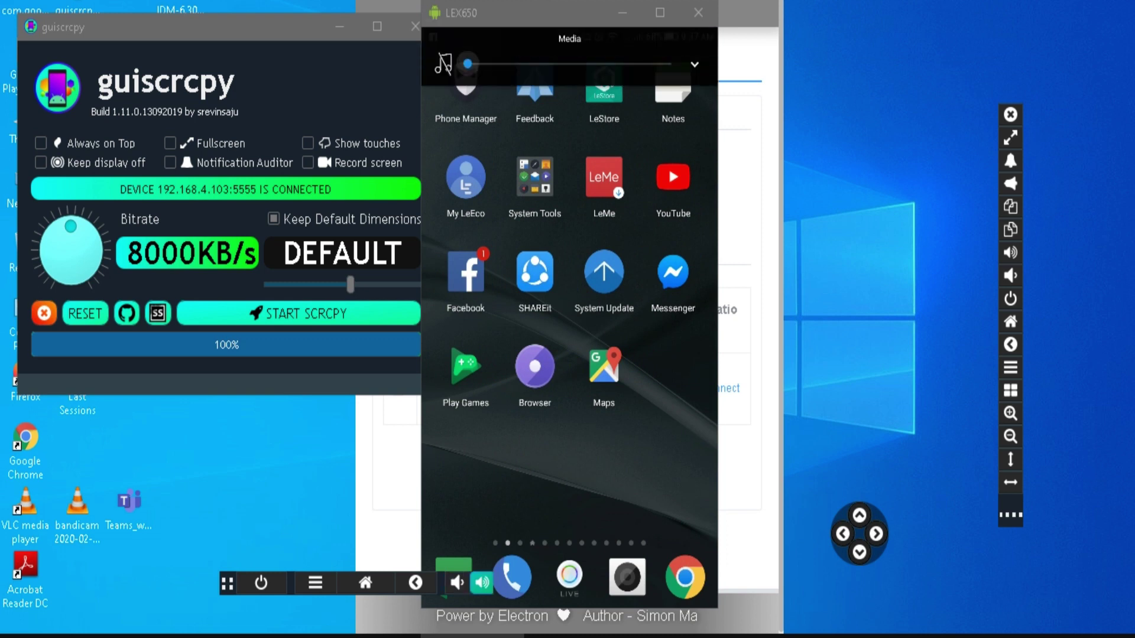
{"action": "left_click", "coordinate": [481, 583]}
{"action": "left_click", "coordinate": [481, 583]}
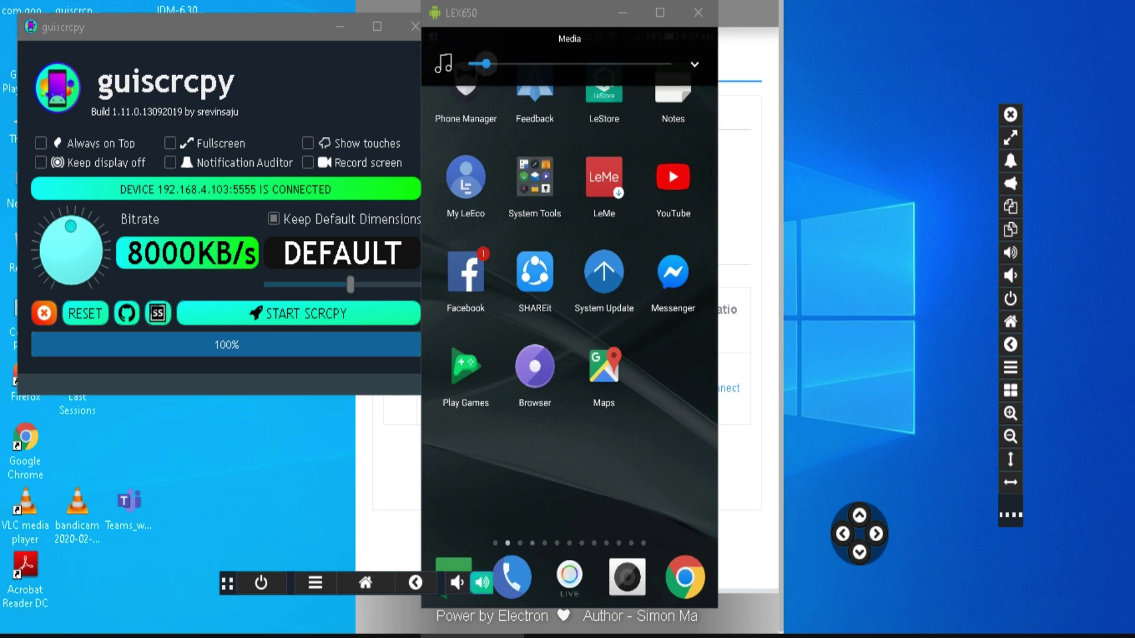
{"action": "left_click", "coordinate": [482, 582]}
{"action": "left_click", "coordinate": [483, 583]}
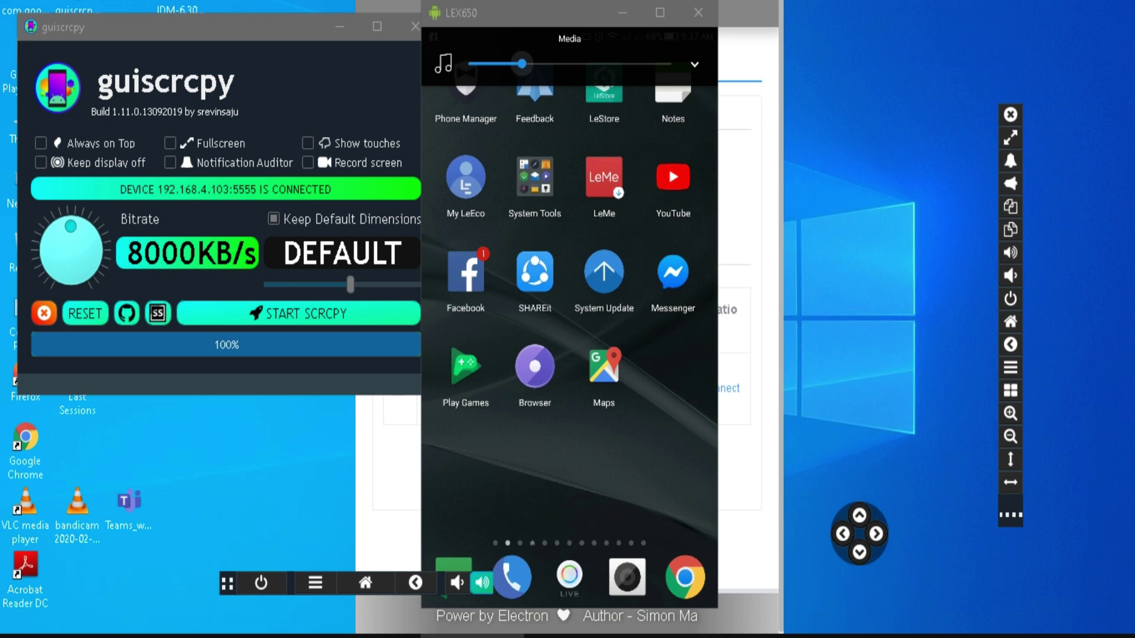
{"action": "left_click", "coordinate": [482, 582]}
{"action": "left_click", "coordinate": [482, 582]}
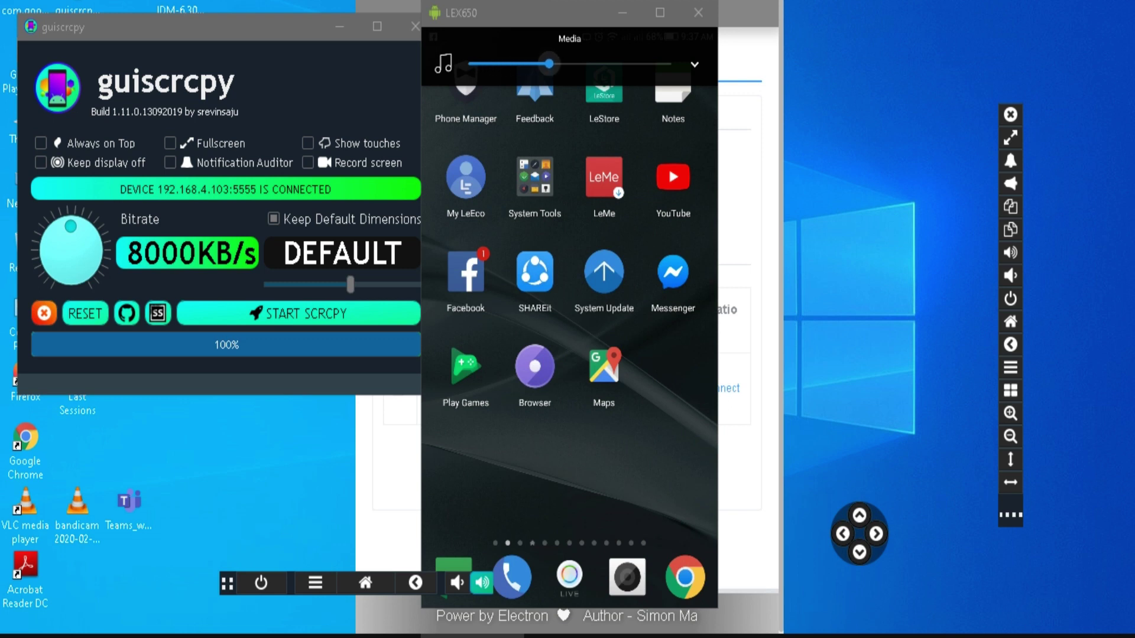
{"action": "left_click", "coordinate": [482, 582]}
{"action": "left_click", "coordinate": [482, 582]}
{"action": "left_click", "coordinate": [483, 582]}
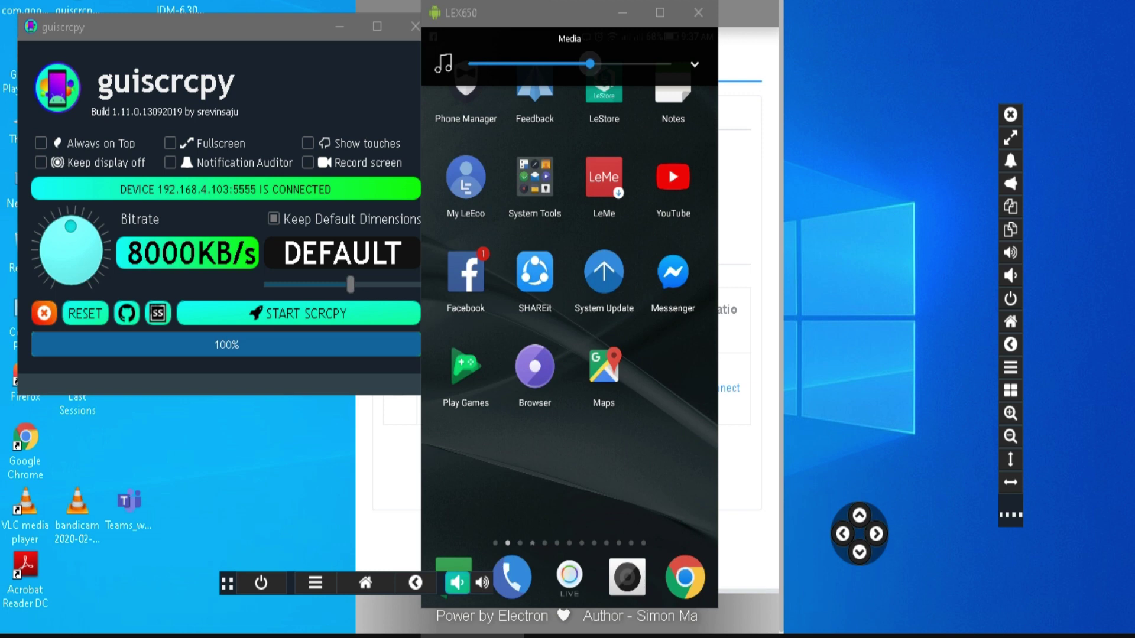
{"action": "left_click", "coordinate": [457, 583]}
{"action": "left_click", "coordinate": [457, 583]}
Swipe the phone's home screen one page forward and back in the mirror window, and lower the media volume to zero.
{"action": "left_click_drag", "start_coordinate": [615, 455], "coordinate": [579, 455]}
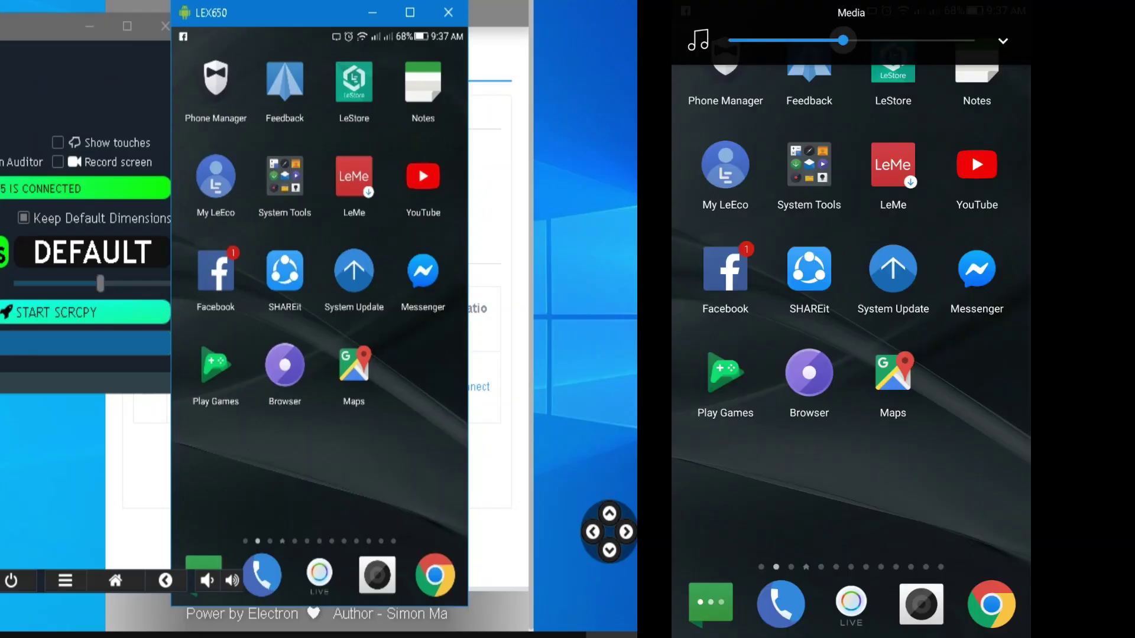
{"action": "left_click_drag", "start_coordinate": [378, 455], "coordinate": [408, 455]}
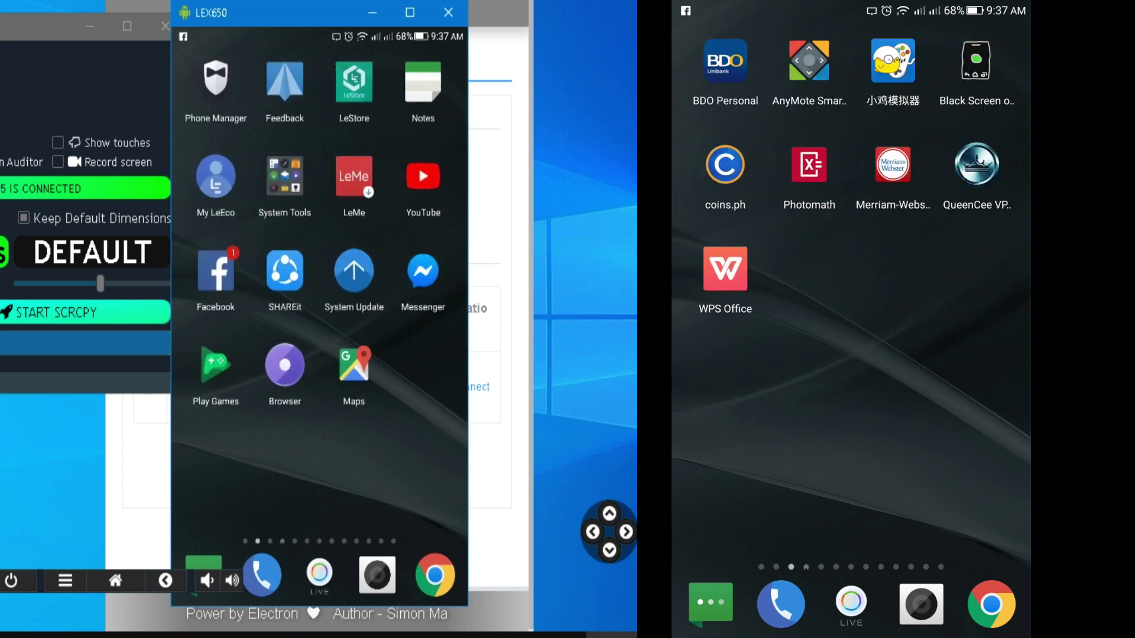
{"action": "left_click", "coordinate": [207, 581]}
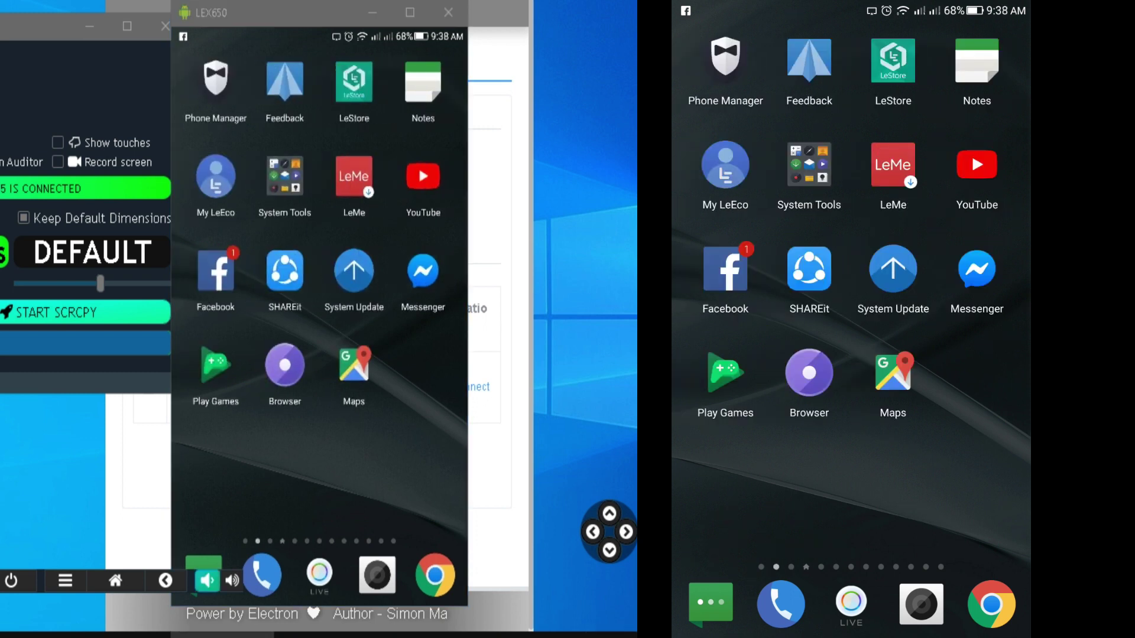
{"action": "left_click", "coordinate": [207, 581]}
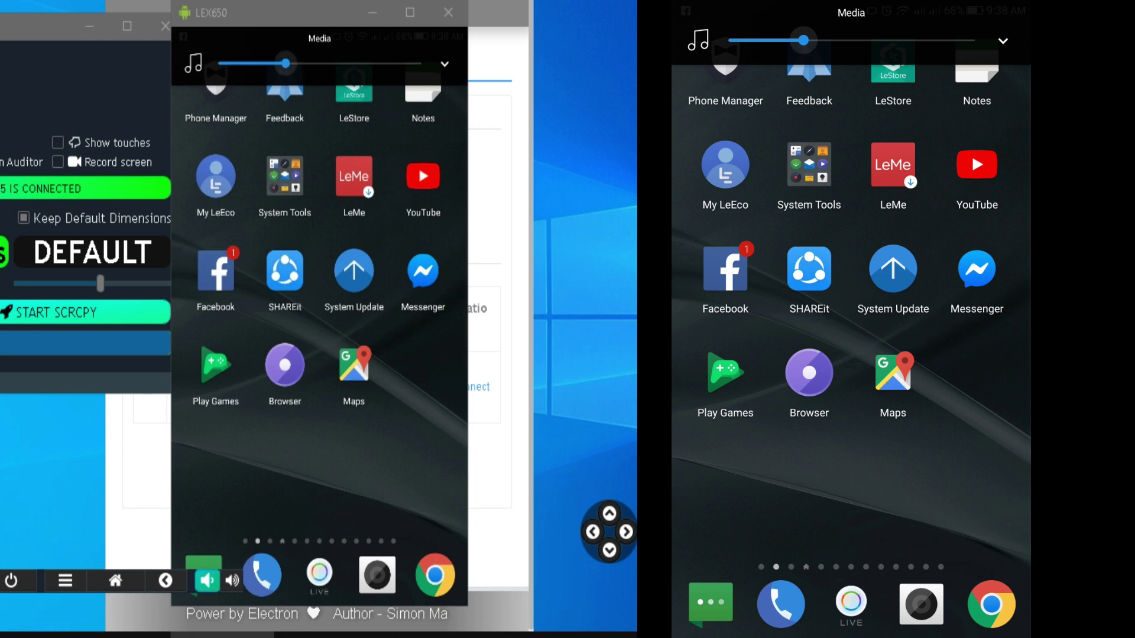
{"action": "left_click", "coordinate": [207, 581]}
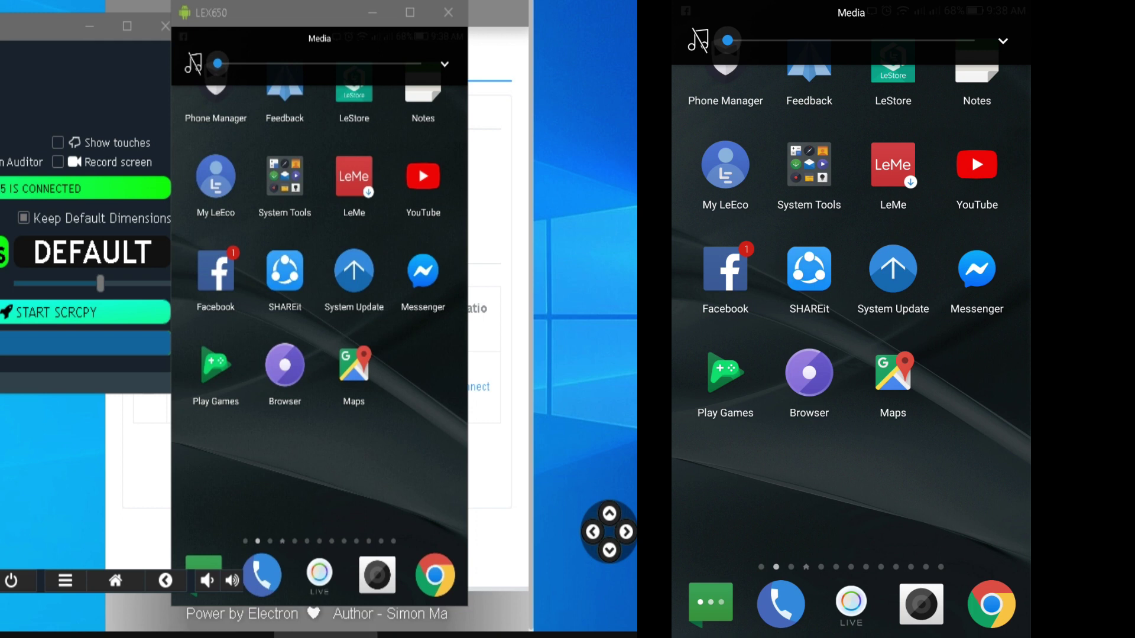
Return the phone to its main home screen page and swipe forward through the following pages in the mirror window.
{"action": "left_click", "coordinate": [115, 581]}
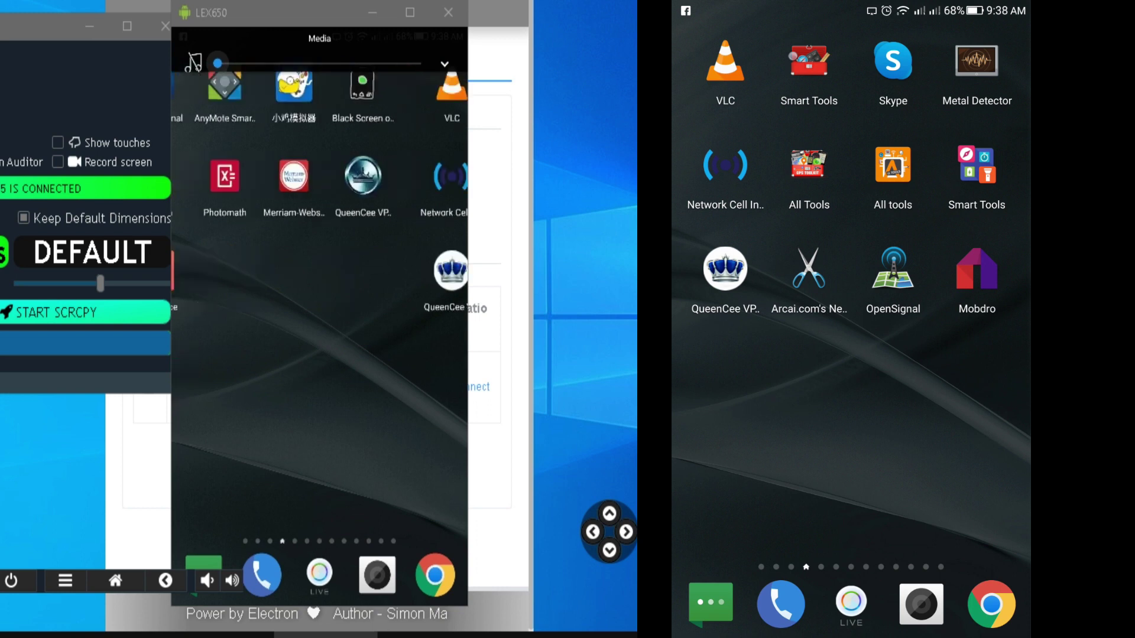
{"action": "left_click_drag", "start_coordinate": [367, 378], "coordinate": [278, 378]}
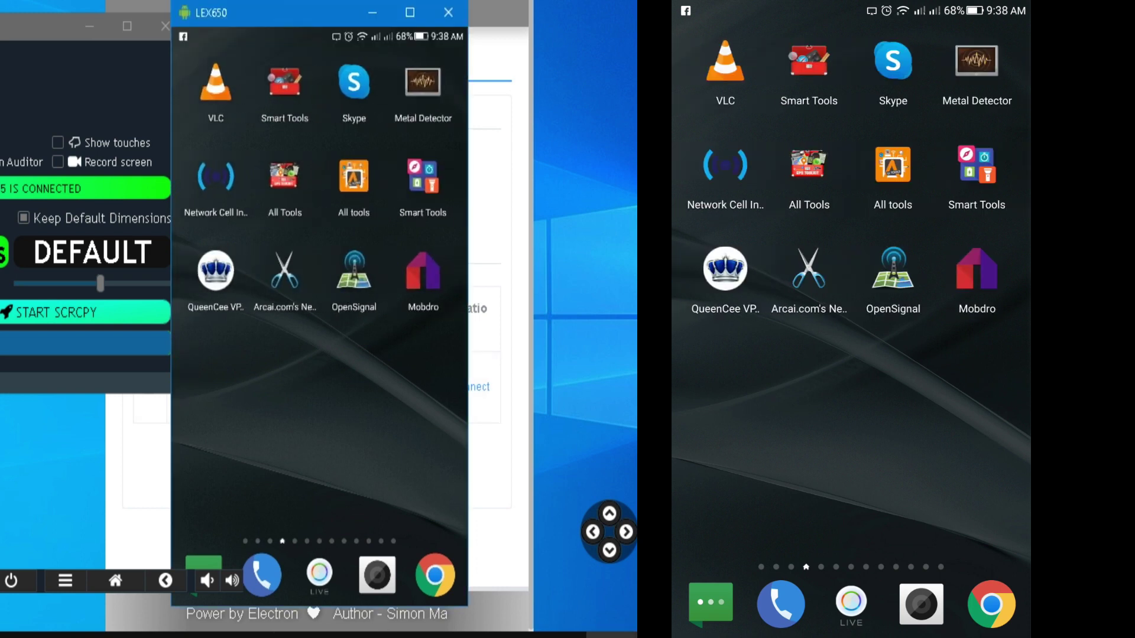
{"action": "left_click_drag", "start_coordinate": [378, 379], "coordinate": [222, 378]}
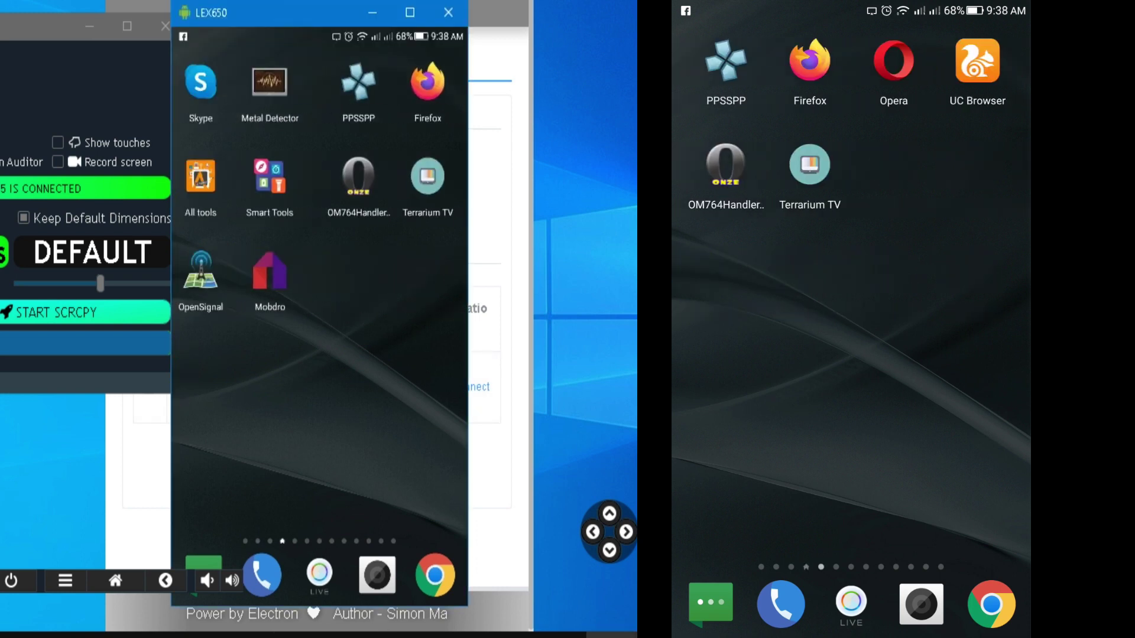
{"action": "left_click_drag", "start_coordinate": [379, 379], "coordinate": [230, 378]}
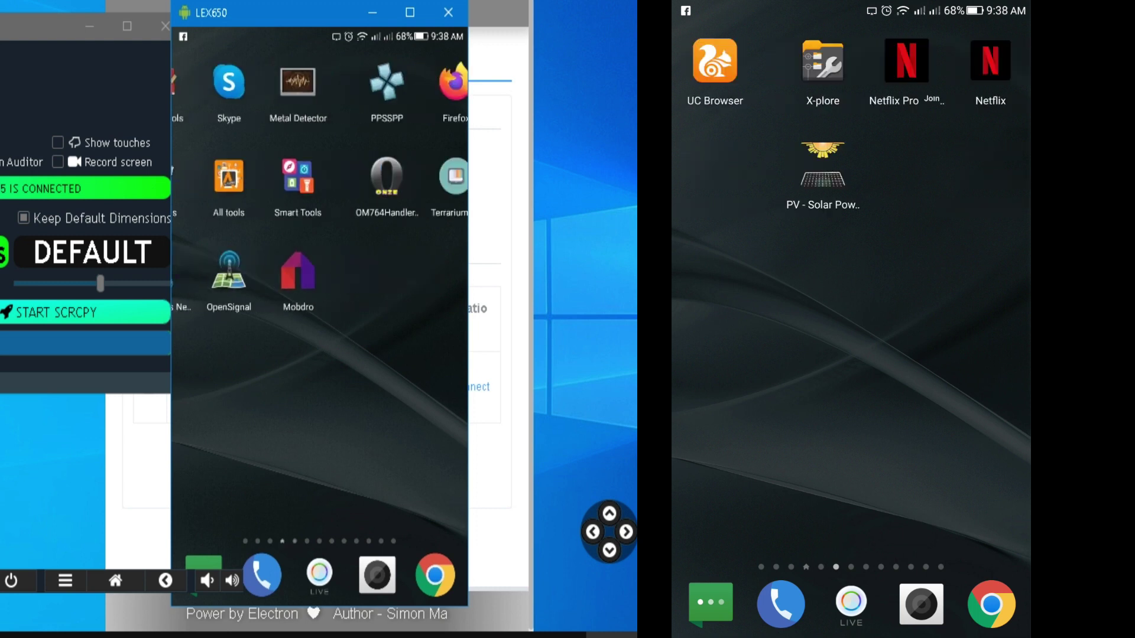
{"action": "left_click_drag", "start_coordinate": [379, 378], "coordinate": [230, 379]}
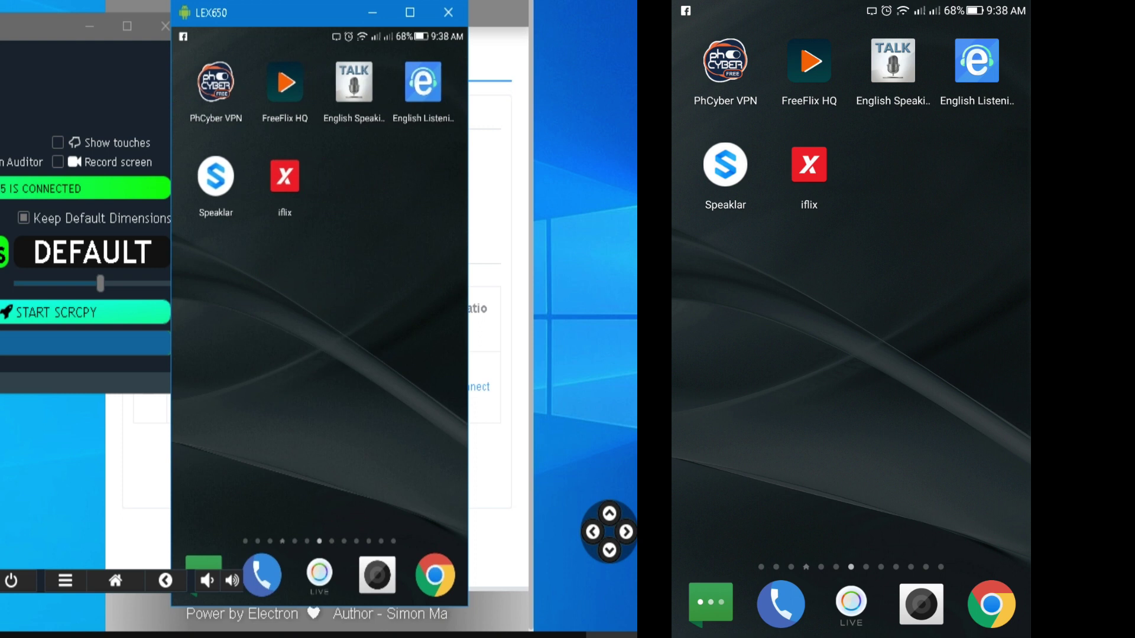
Toggle the phone's screen power from the guiscrcpy control bar.
{"action": "left_click", "coordinate": [12, 581]}
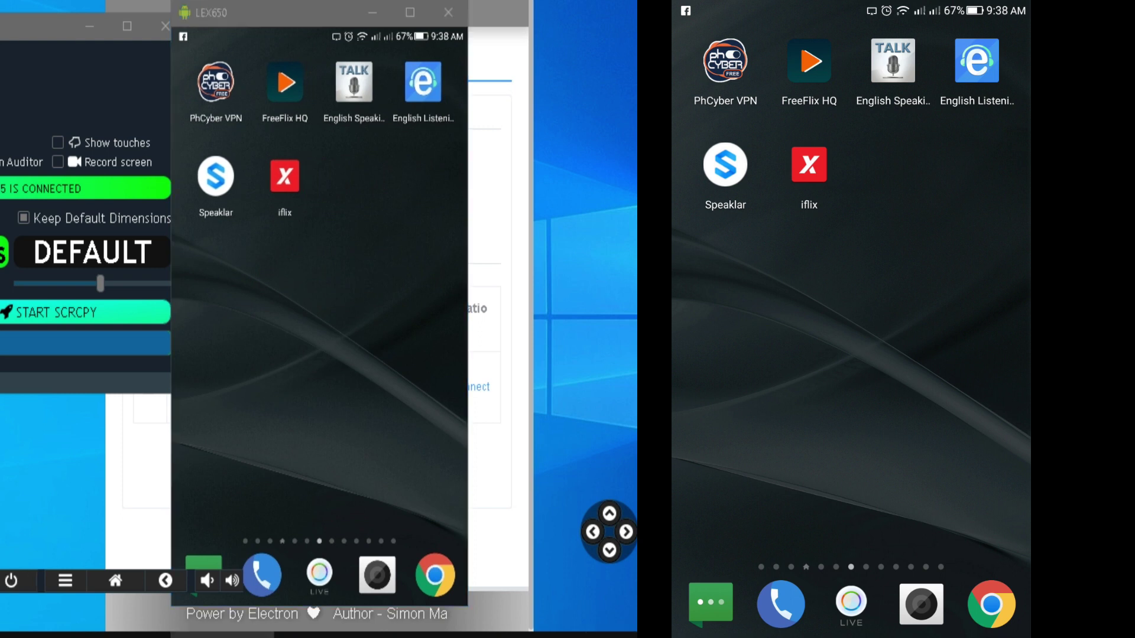